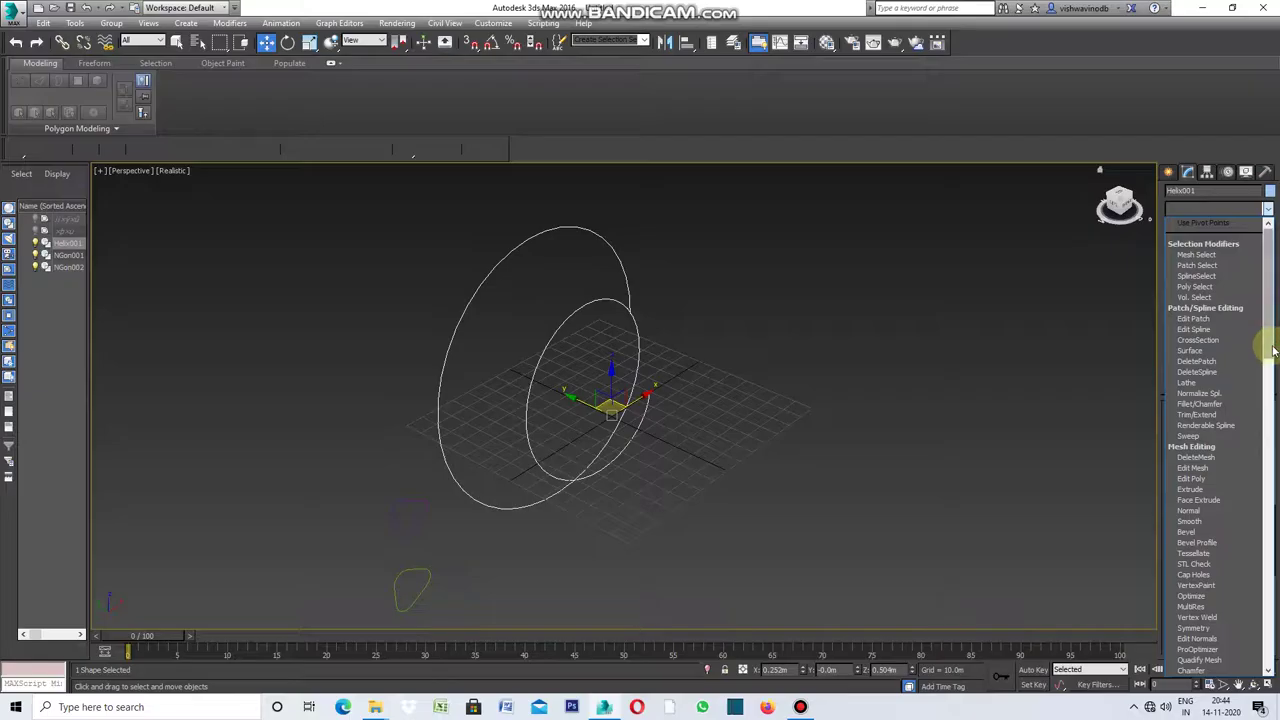
Add a Sweep modifier to the helix, making a solid tube with the built-in Angle section.
drag(1272, 346, 1270, 418)
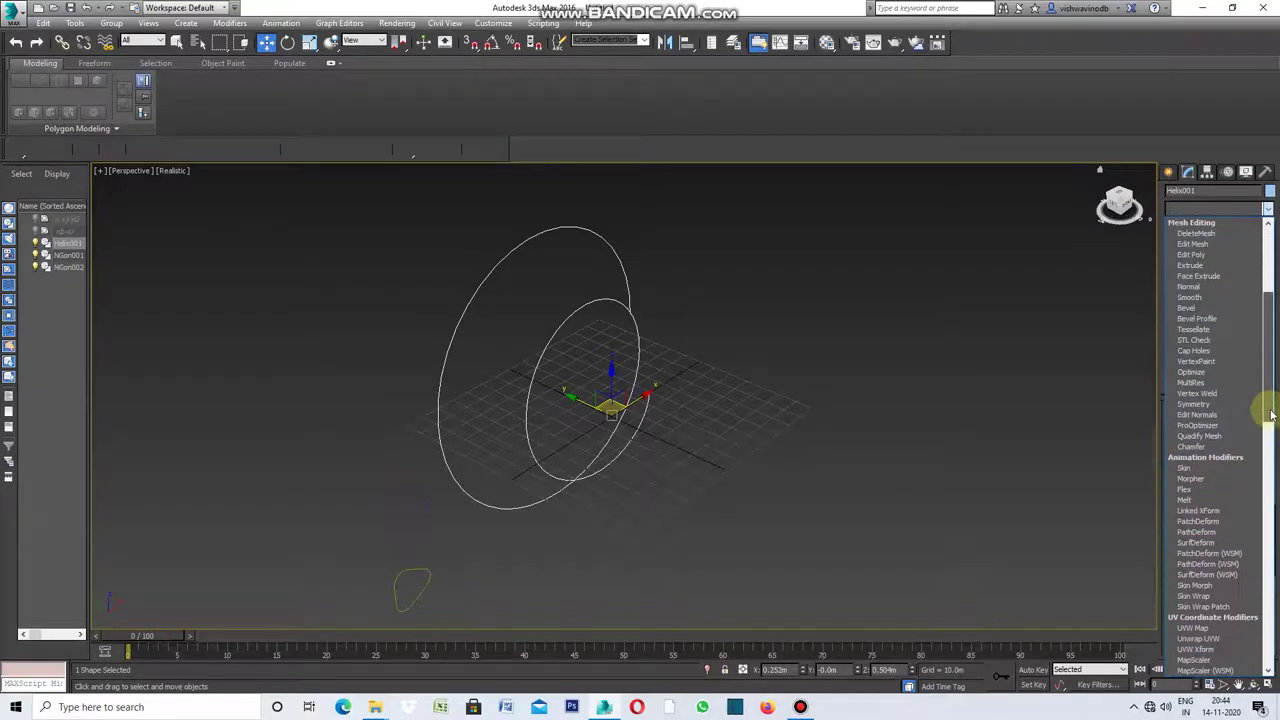
mouse_move(1270, 418)
mouse_down()
mouse_move(1271, 471)
mouse_move(1272, 295)
mouse_up()
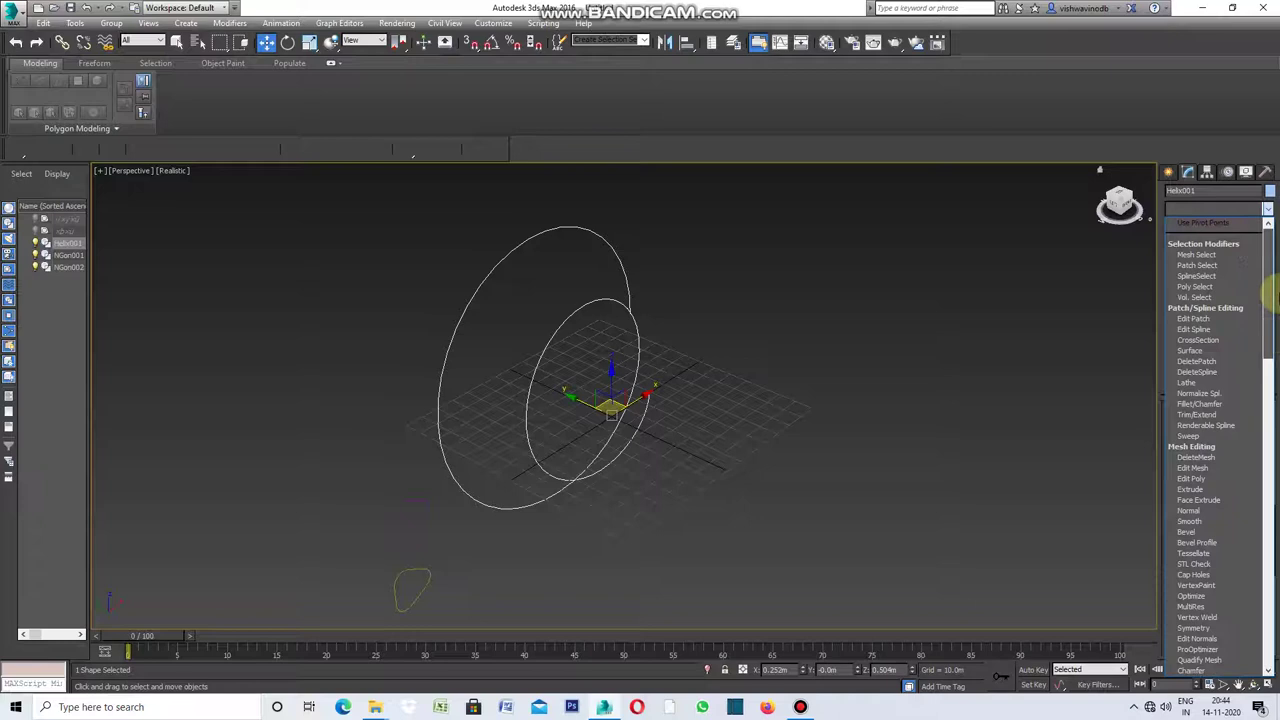
click(1205, 436)
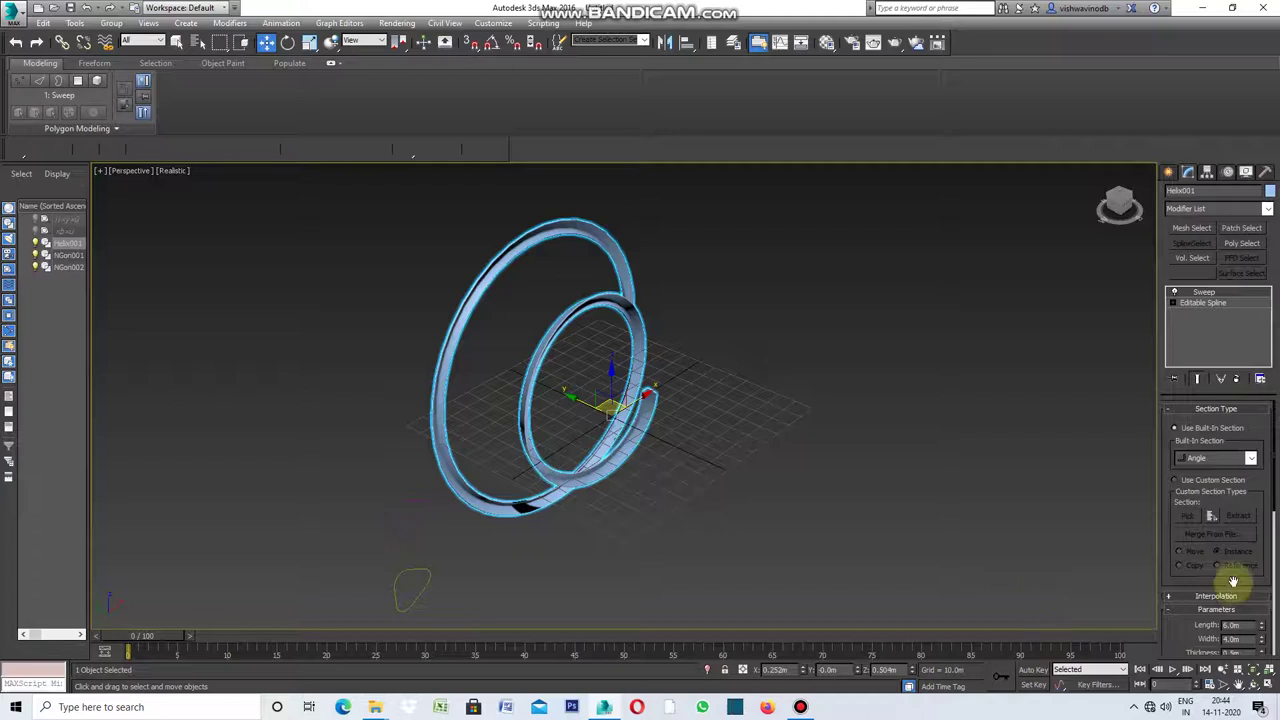
Switch the Sweep to a custom section, using NGon001 as the tube's cross-section.
click(1176, 482)
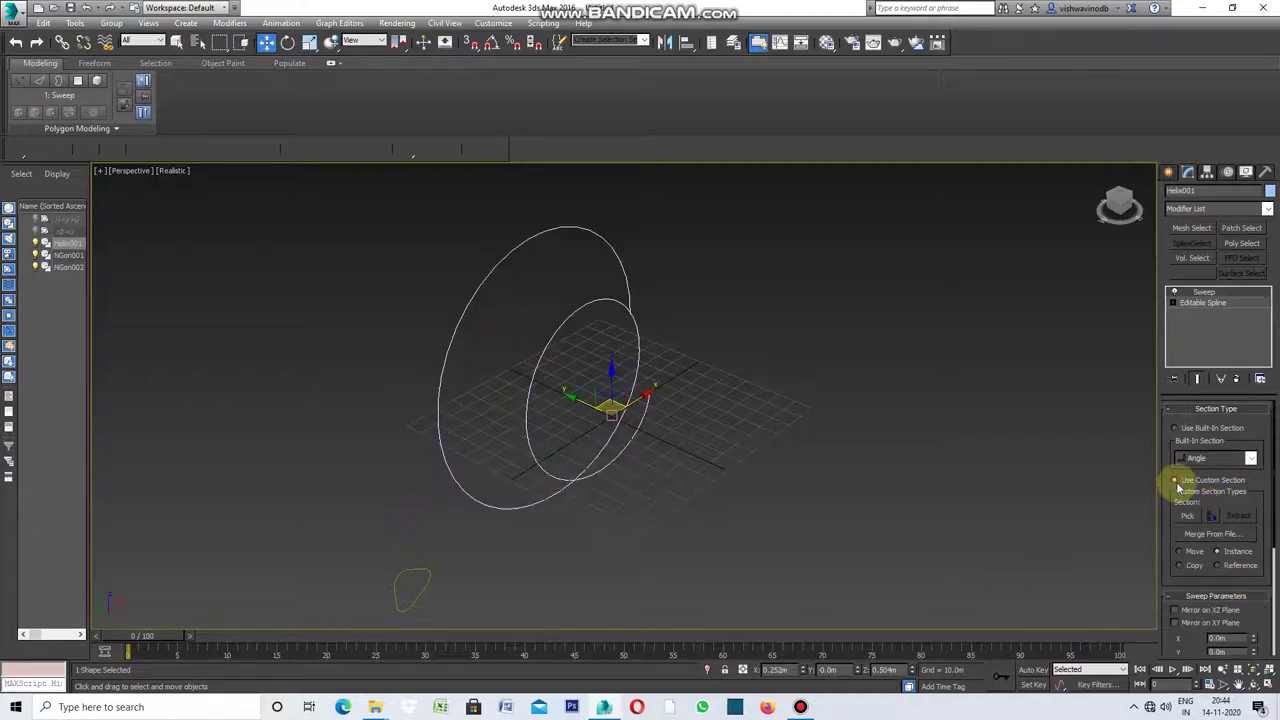
drag(1274, 495, 1274, 580)
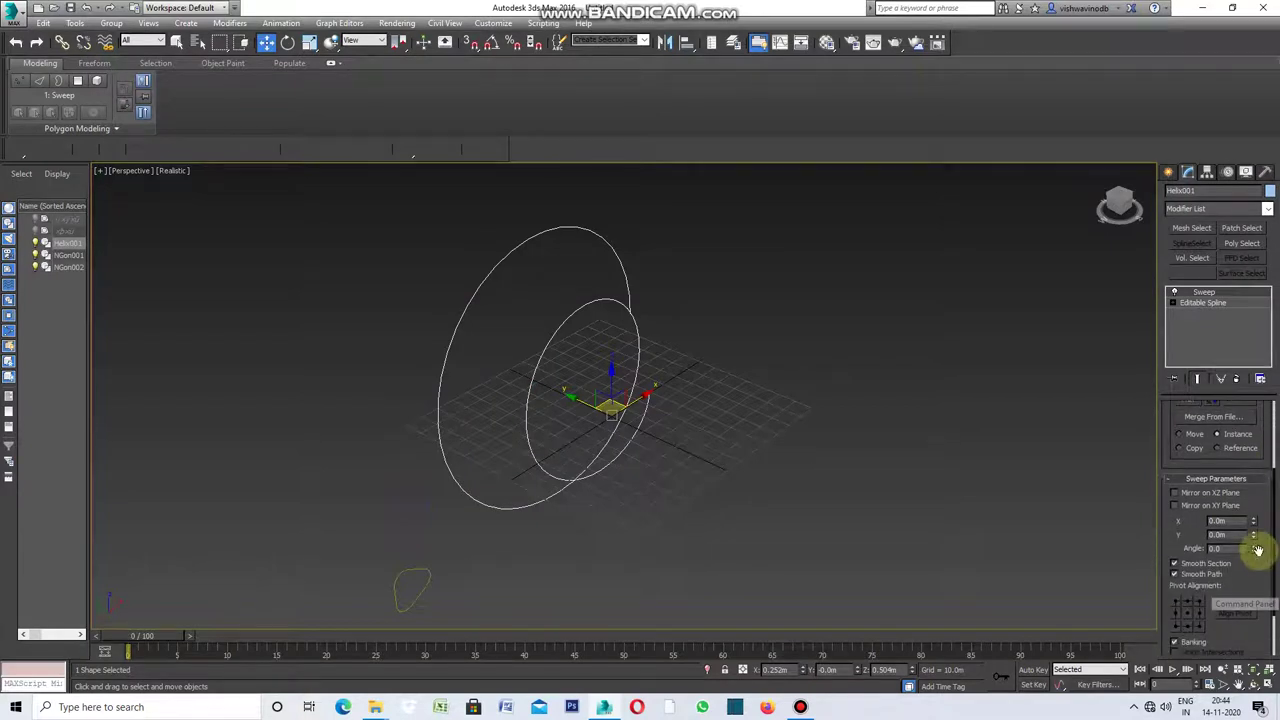
drag(1274, 553, 1271, 490)
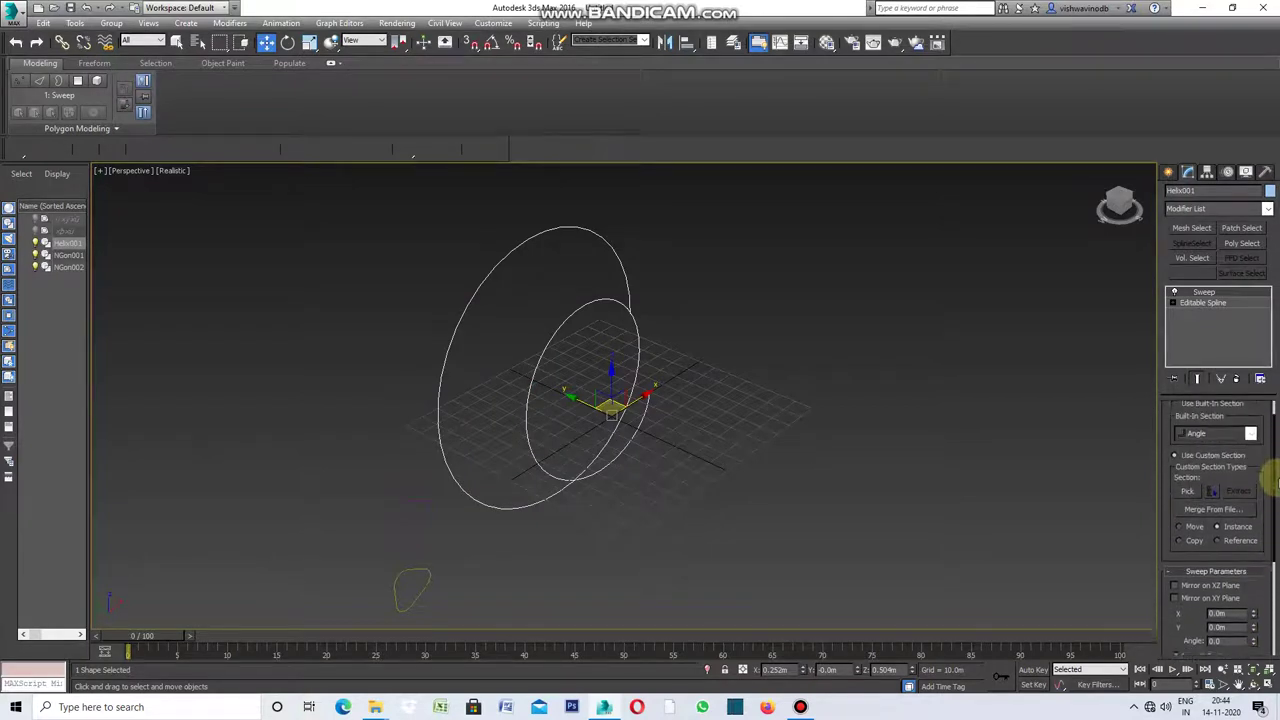
click(1187, 496)
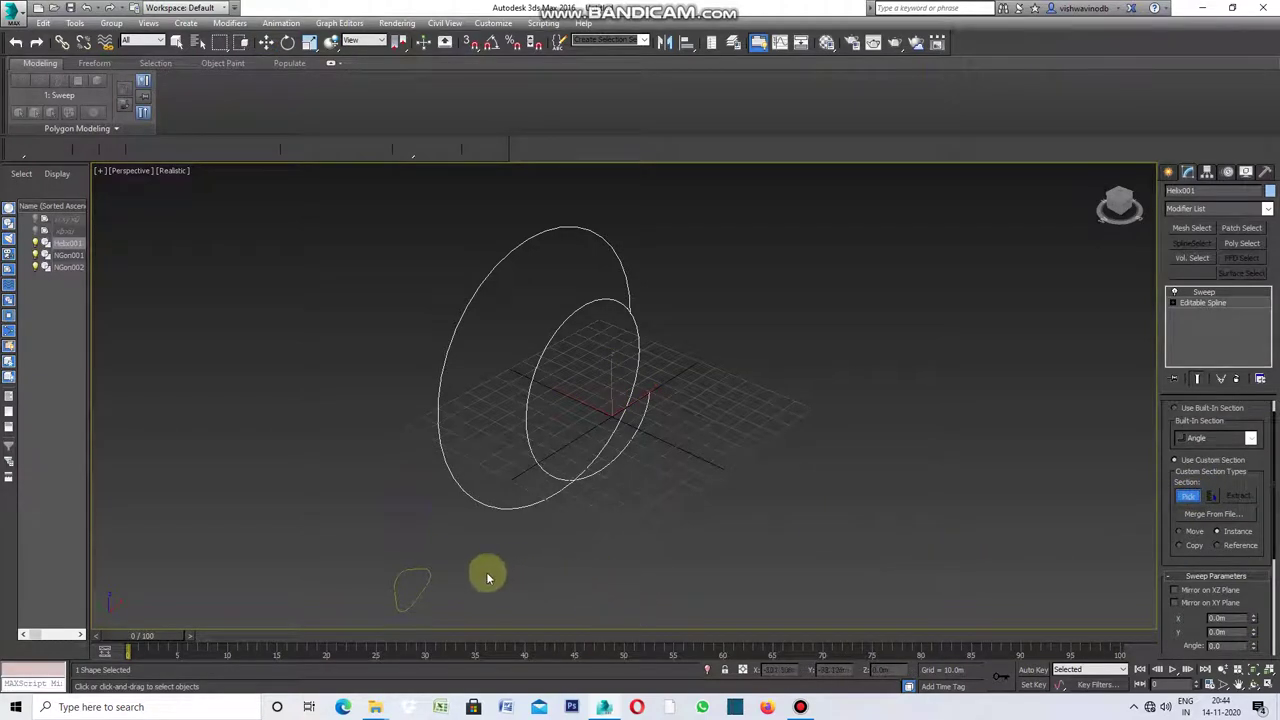
click(410, 570)
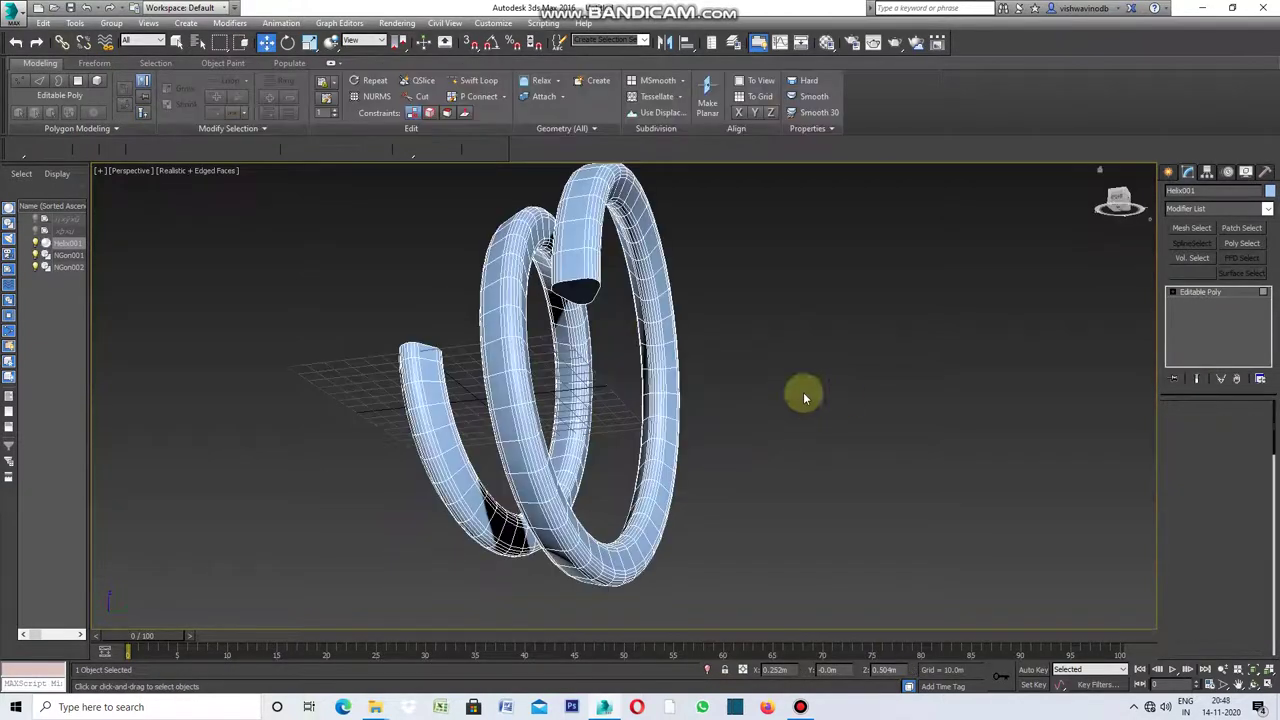
Clear the face selection, then pan and zoom in close on the tube's open end.
click(579, 292)
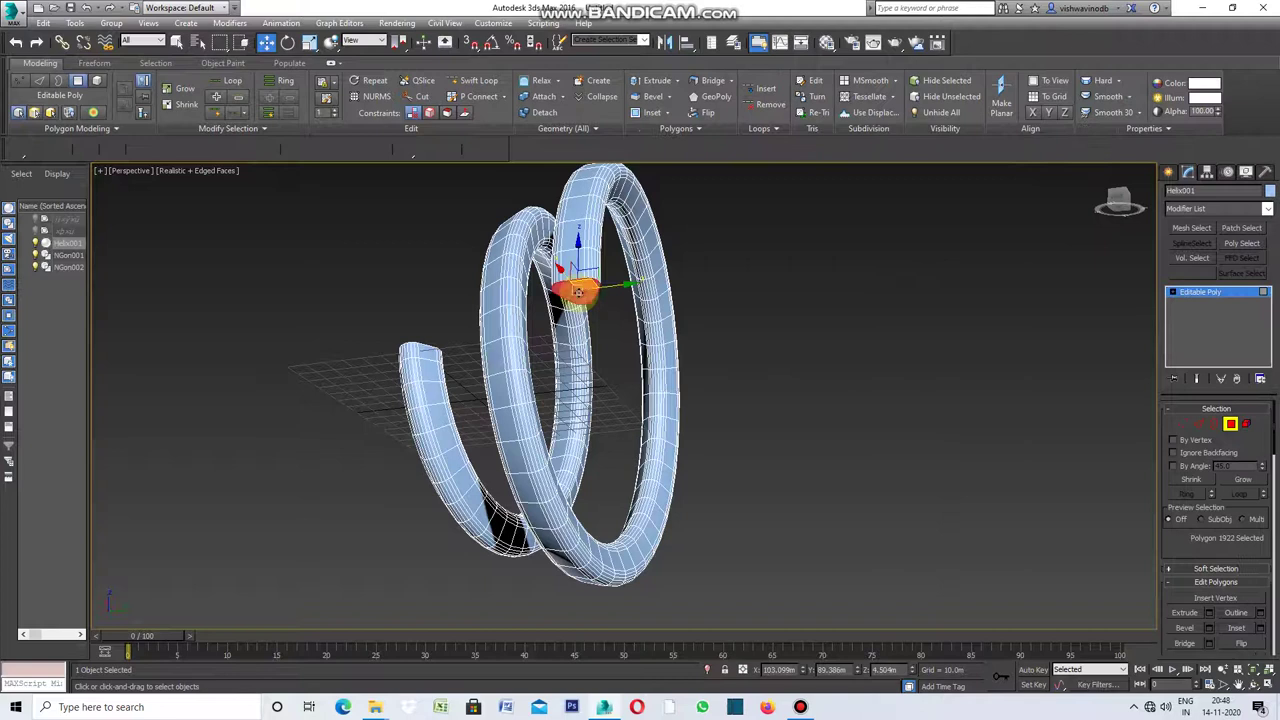
click(858, 410)
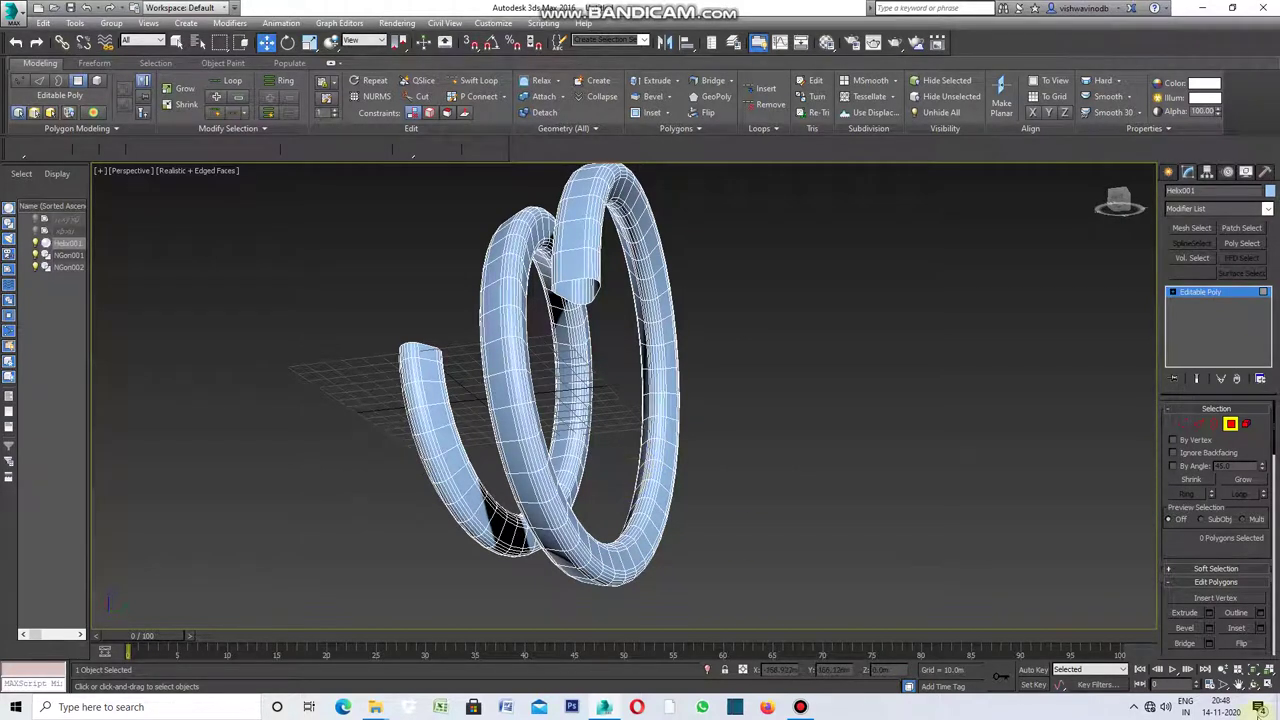
click(1238, 685)
mouse_move(716, 387)
alt+middle_down()
mouse_move(737, 486)
mouse_move(686, 449)
alt+middle_up()
scroll(565, 320, up, 2)
scroll(563, 318, up, 2)
scroll(597, 358, up, 2)
mouse_move(597, 358)
alt+middle_down()
mouse_move(608, 371)
mouse_move(780, 386)
alt+middle_up()
Return to selecting and set the tube to Edge sub-object level.
right_click(791, 379)
right_click(793, 377)
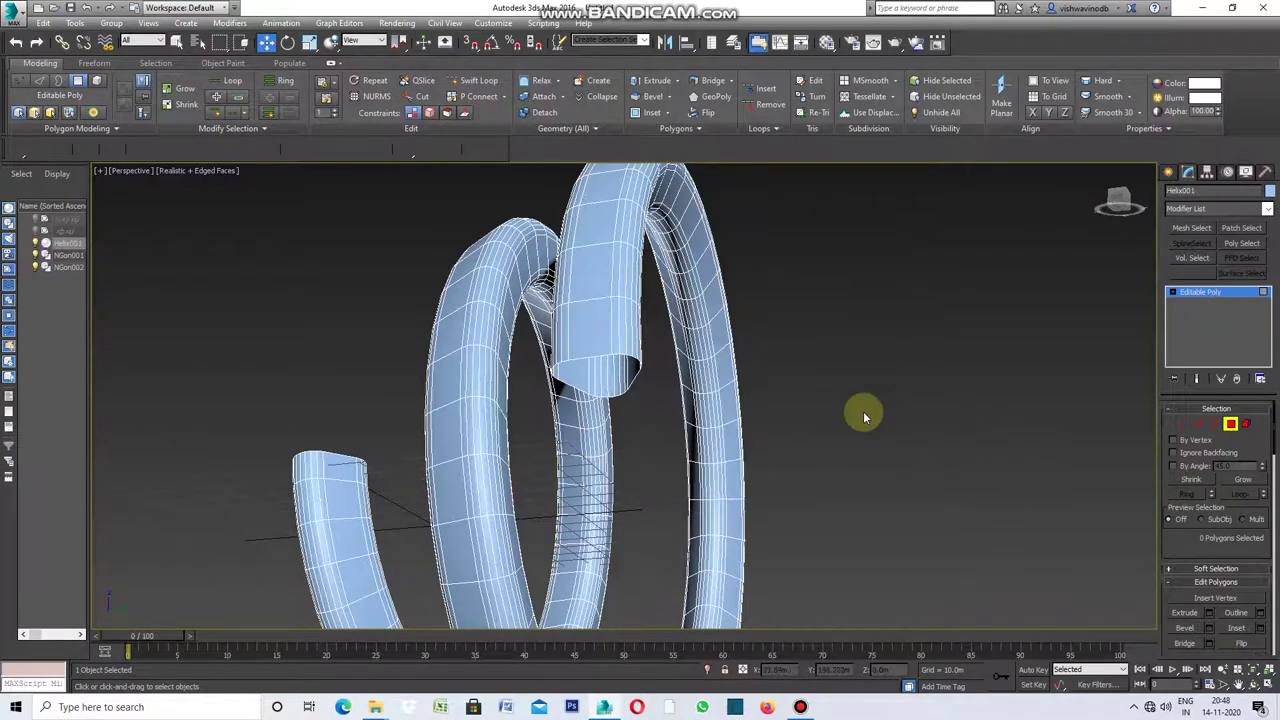
click(1200, 426)
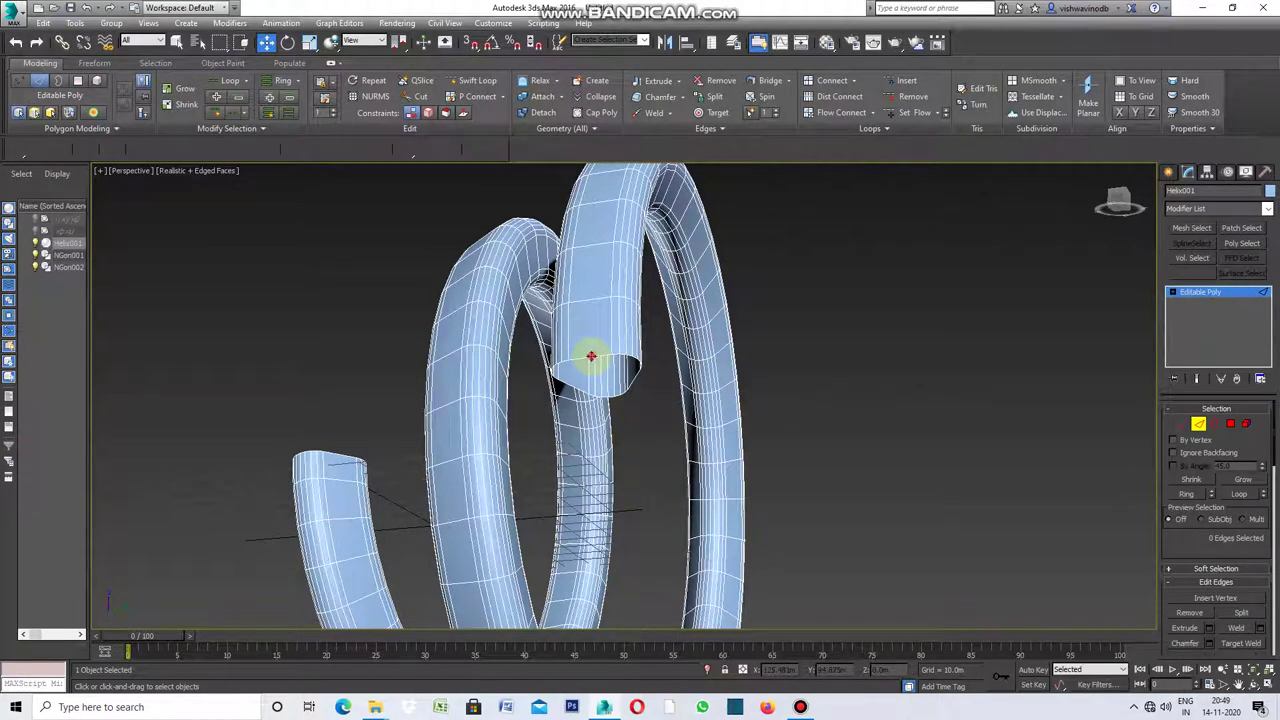
Pick rim edges, Ring them, and convert the ring into 241 strip polygons along the tube.
click(591, 356)
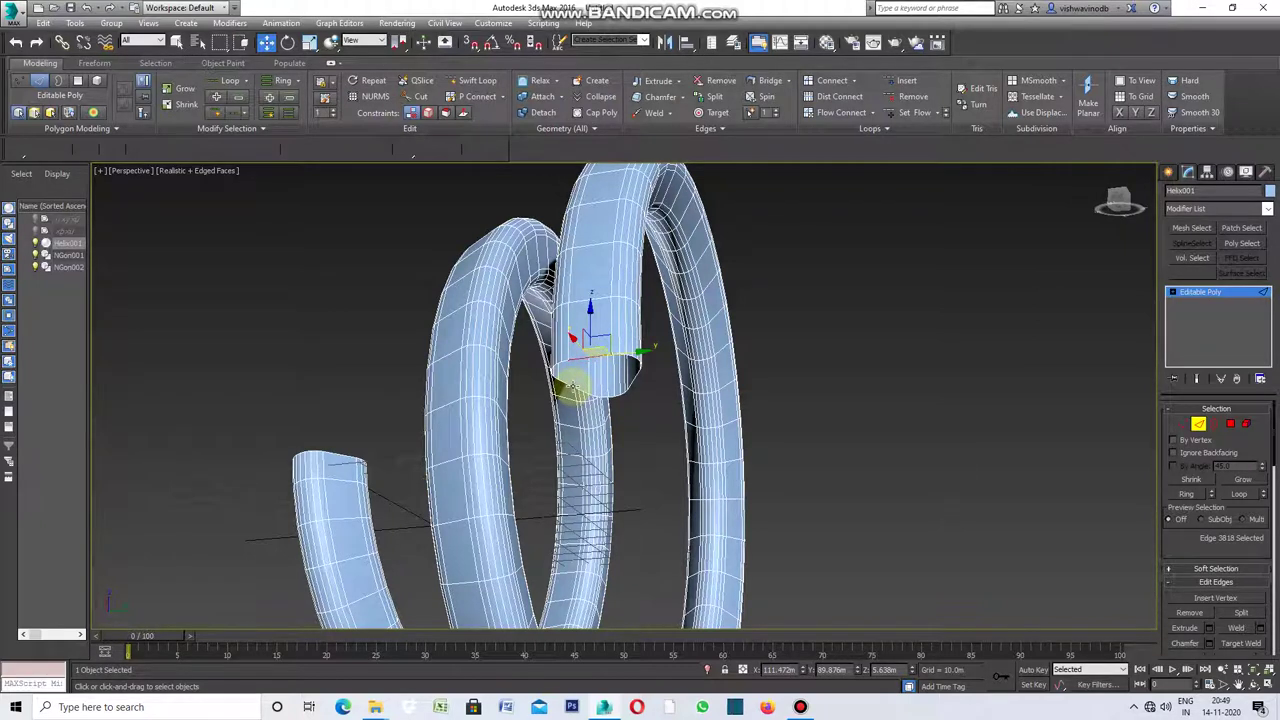
ctrl+click(622, 388)
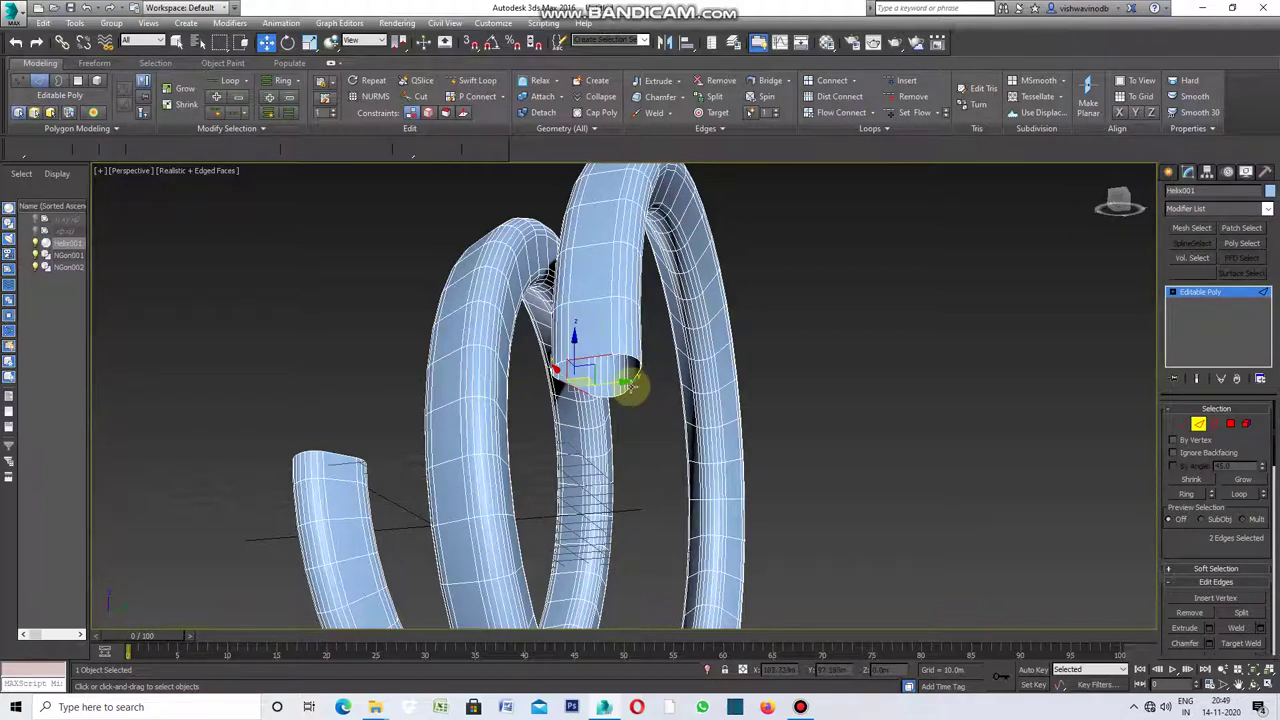
ctrl+click(628, 386)
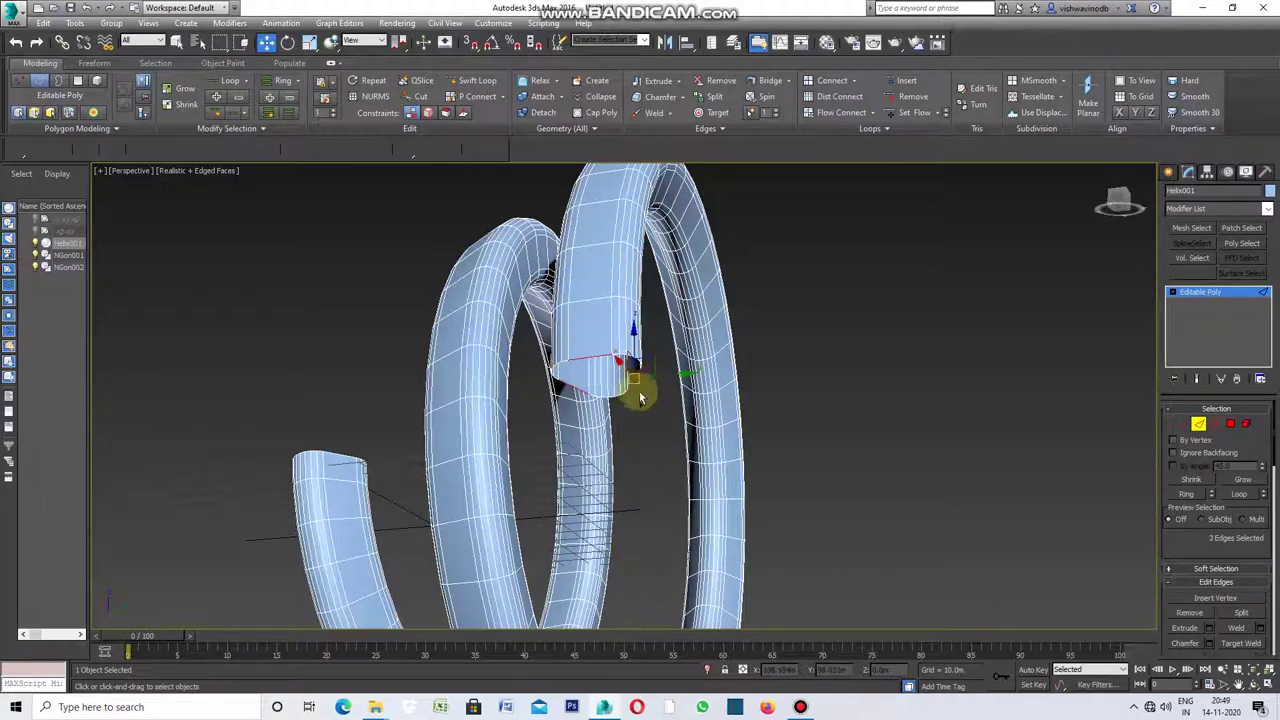
ctrl+click(588, 390)
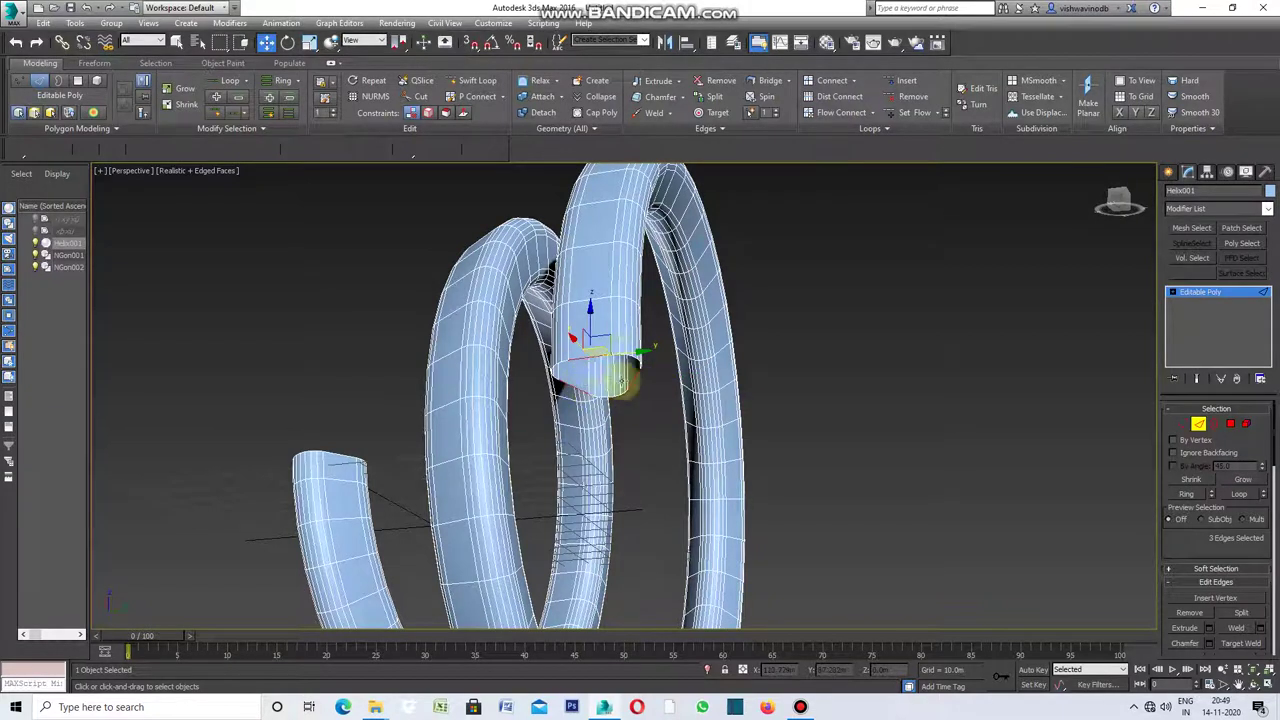
ctrl+click(625, 365)
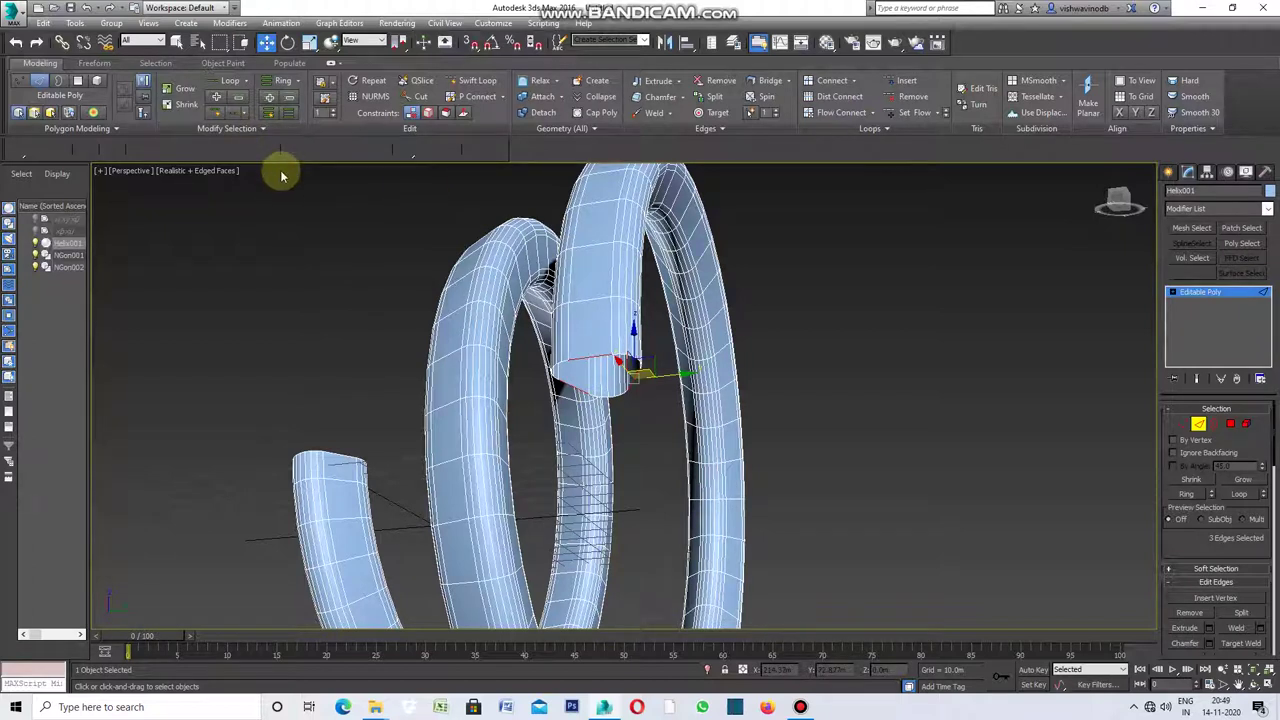
click(1190, 495)
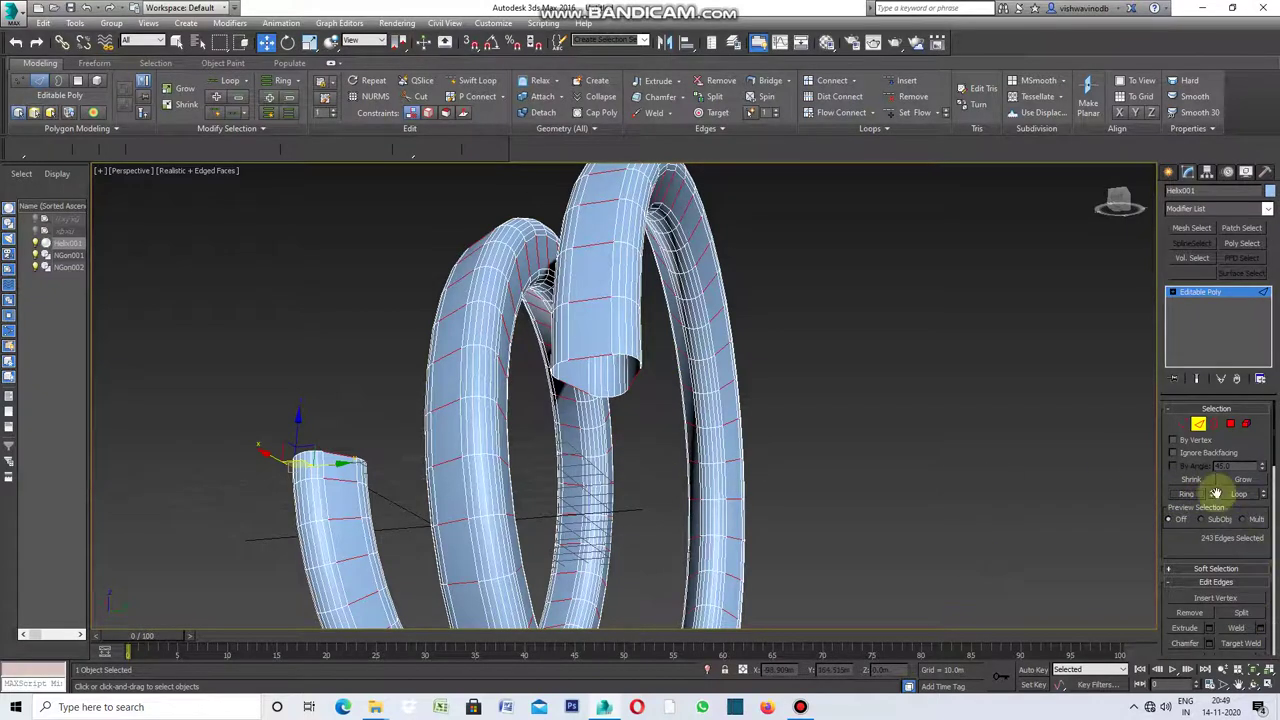
ctrl+click(1231, 424)
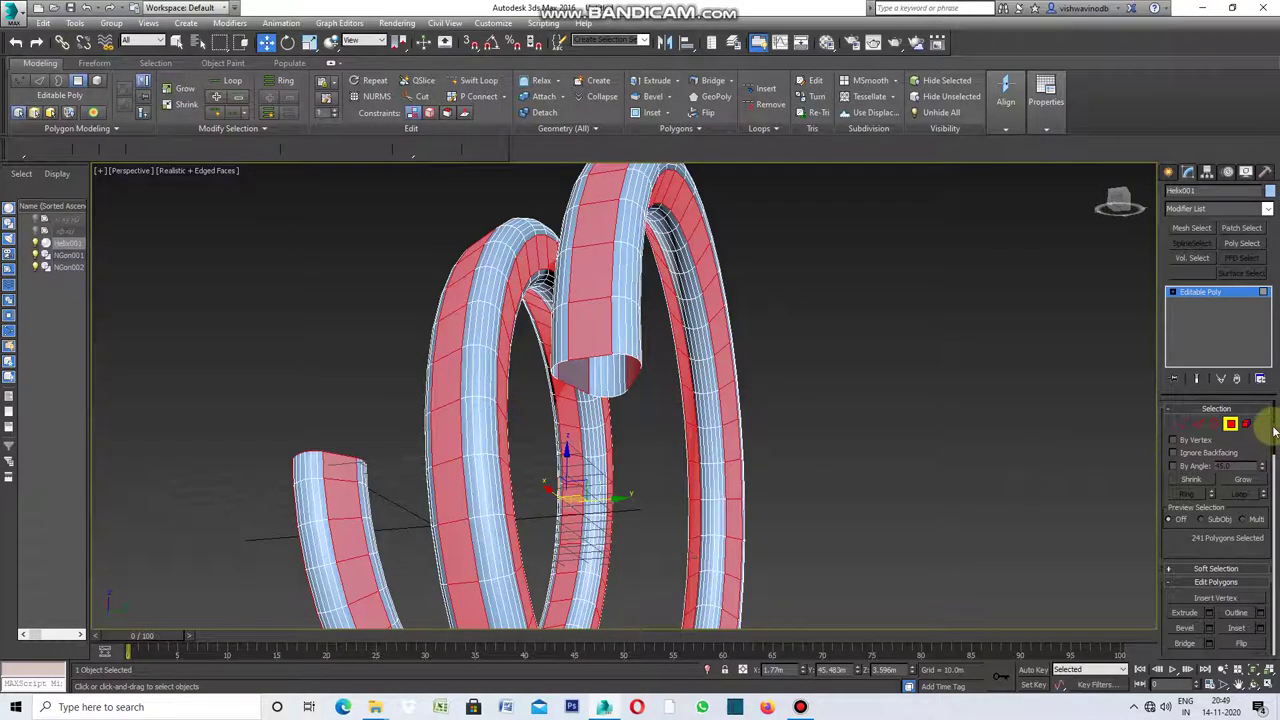
Detach the selected strip polygons as a new object named Object001.
drag(1268, 434, 1272, 513)
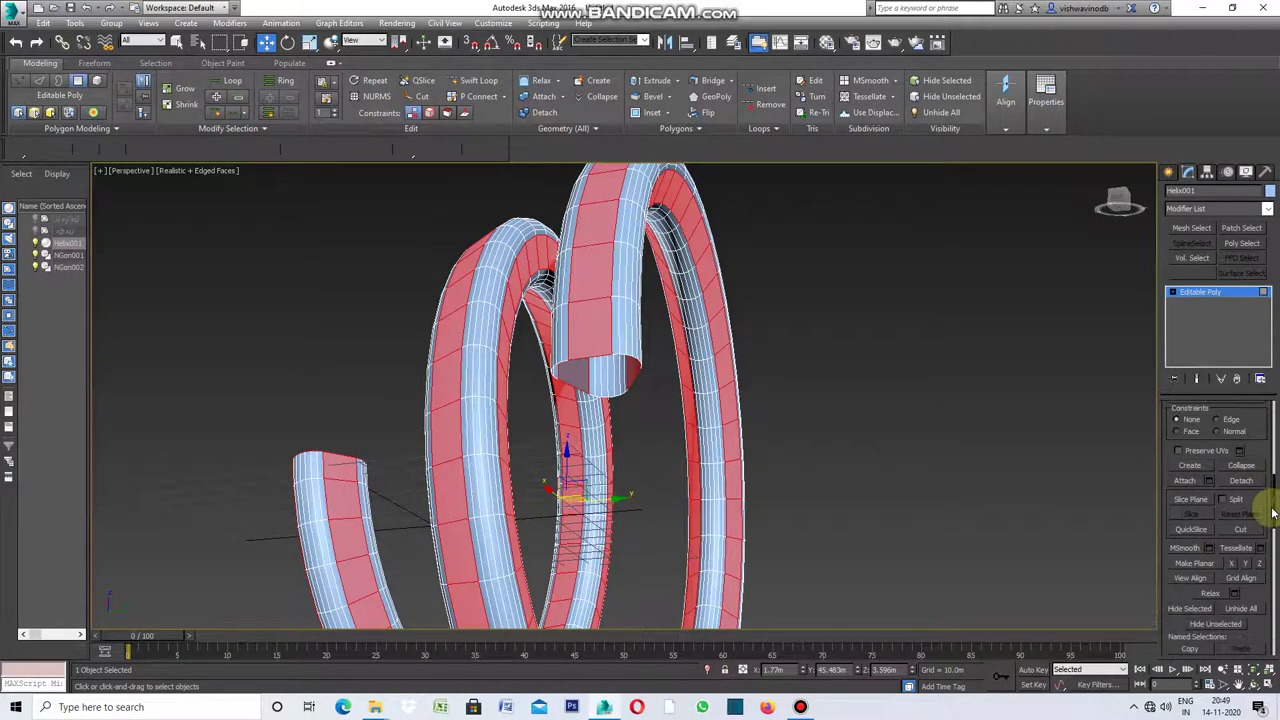
click(1240, 481)
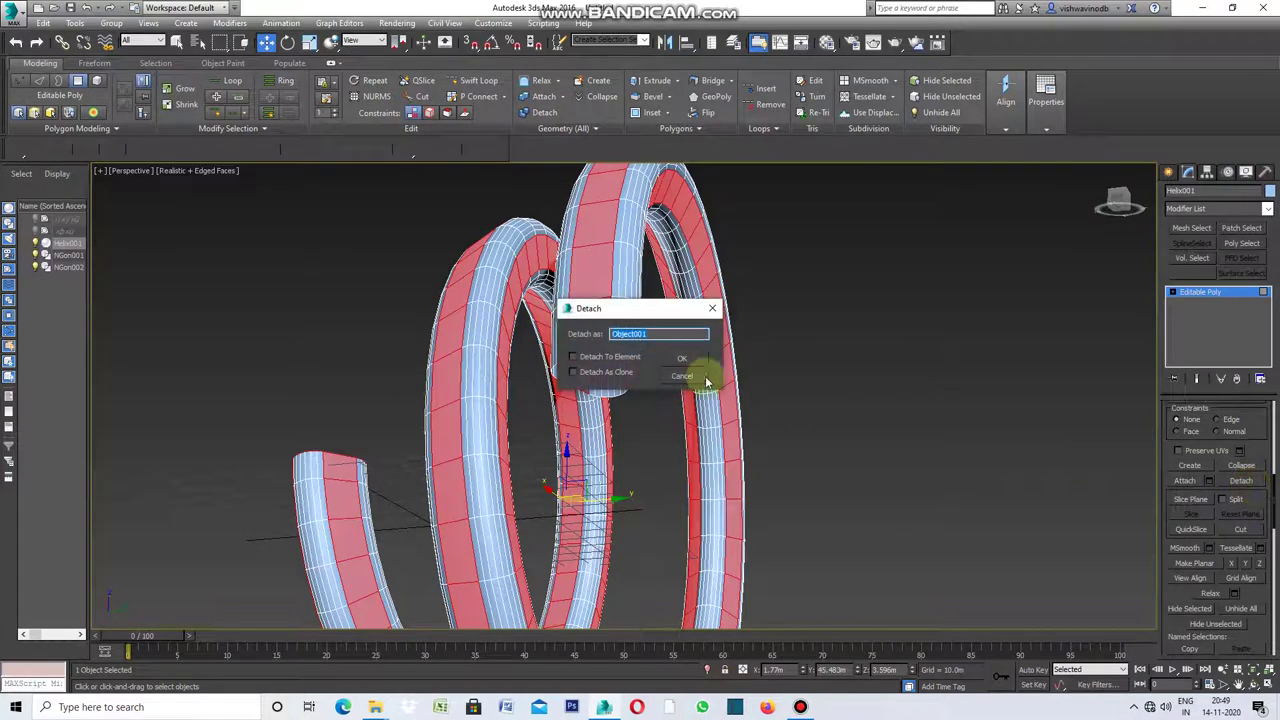
click(682, 358)
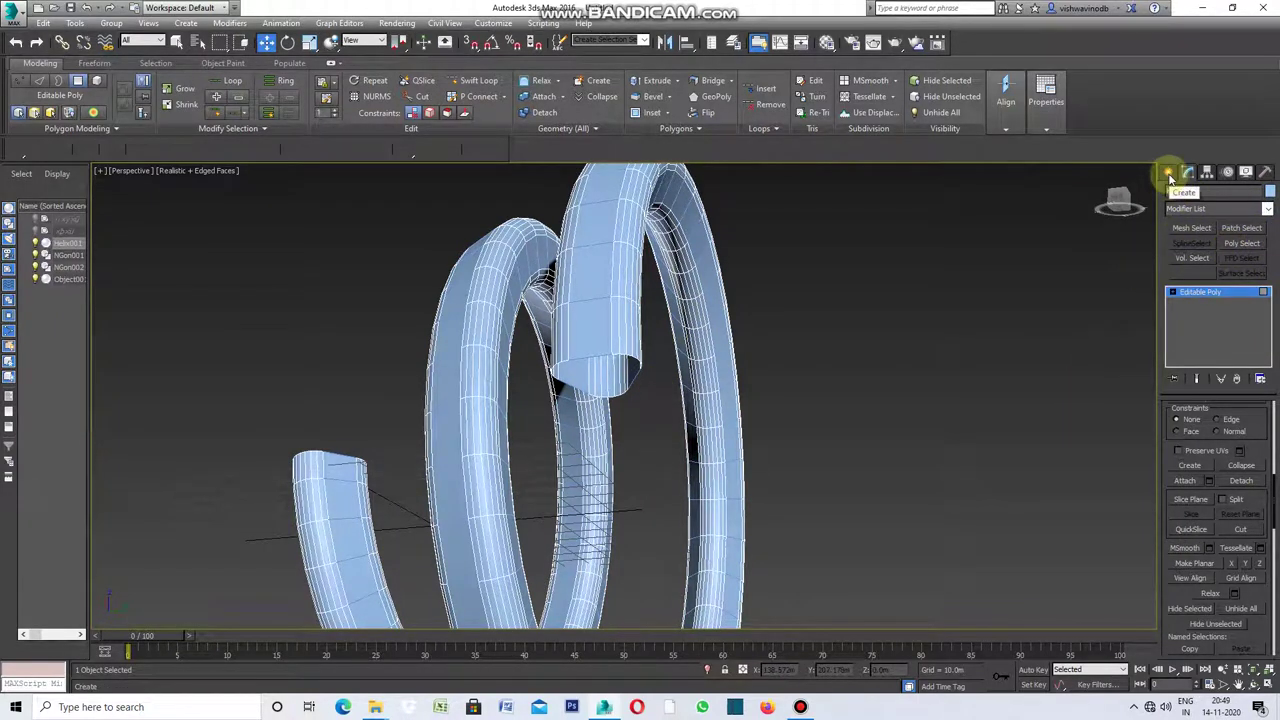
Give Helix001 a dark colour and add a Shell modifier with 1.0m outer amount.
click(1269, 193)
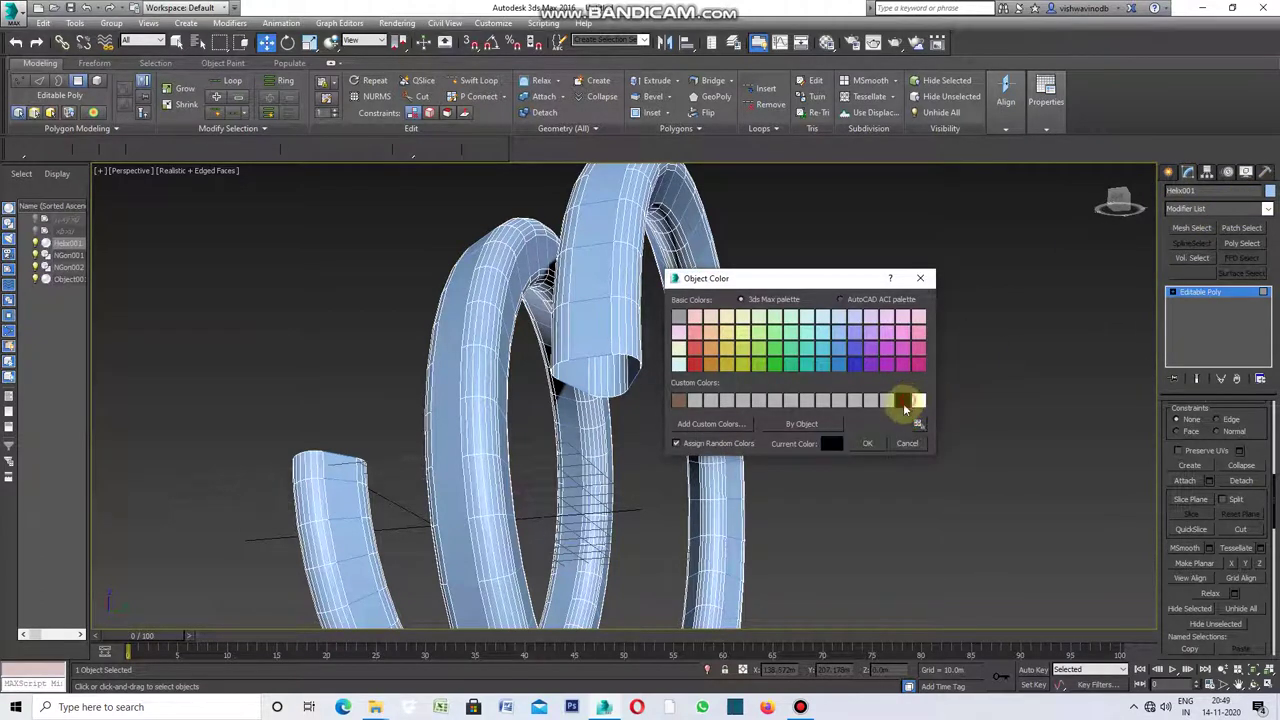
click(867, 443)
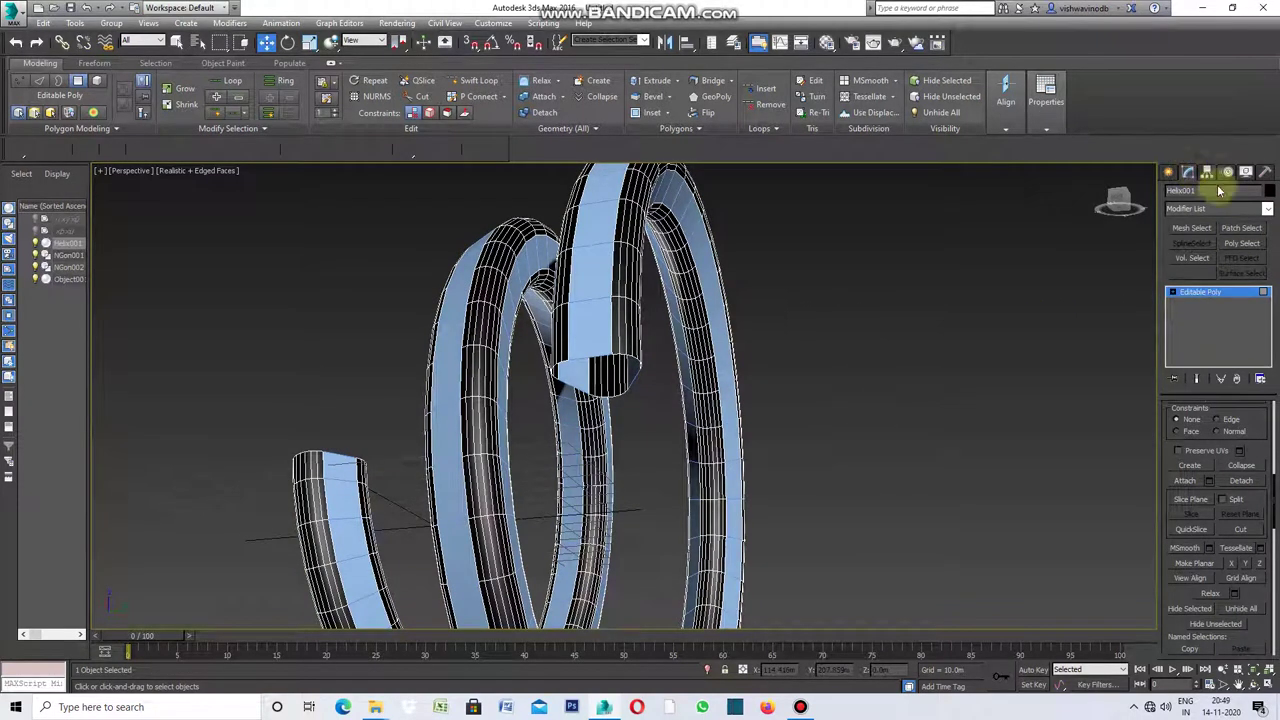
click(1268, 211)
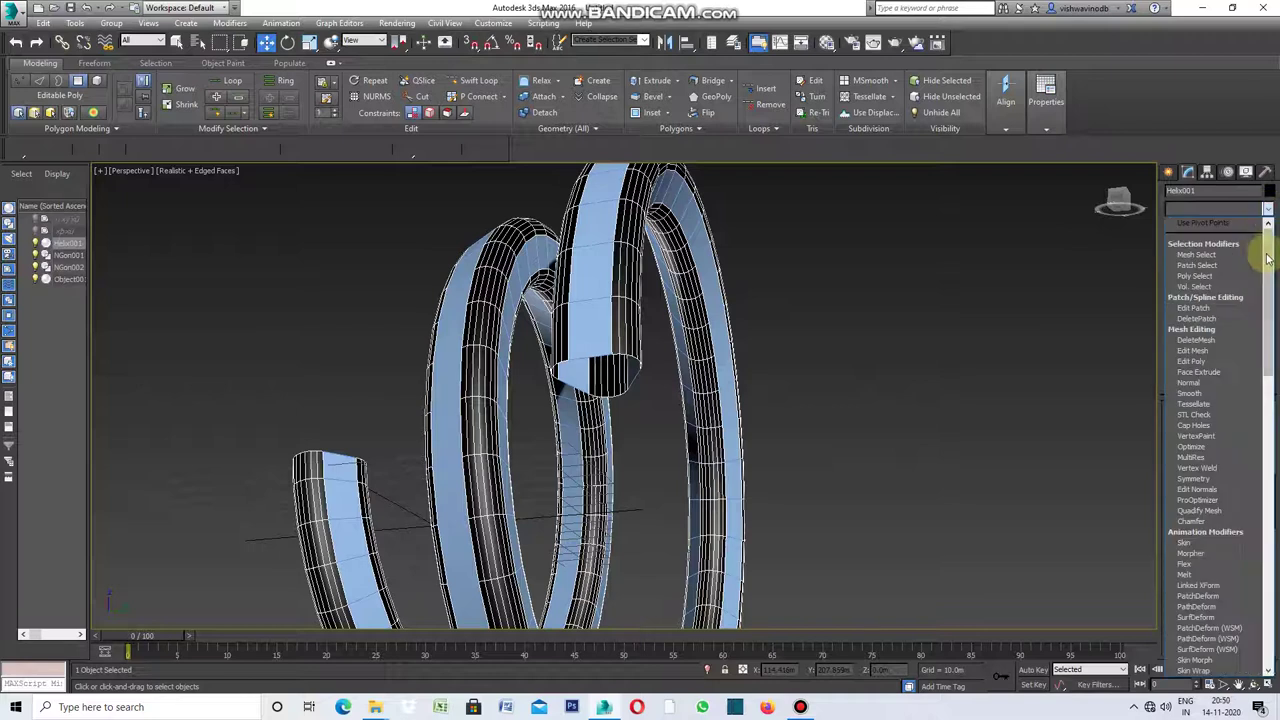
drag(1264, 263, 1267, 464)
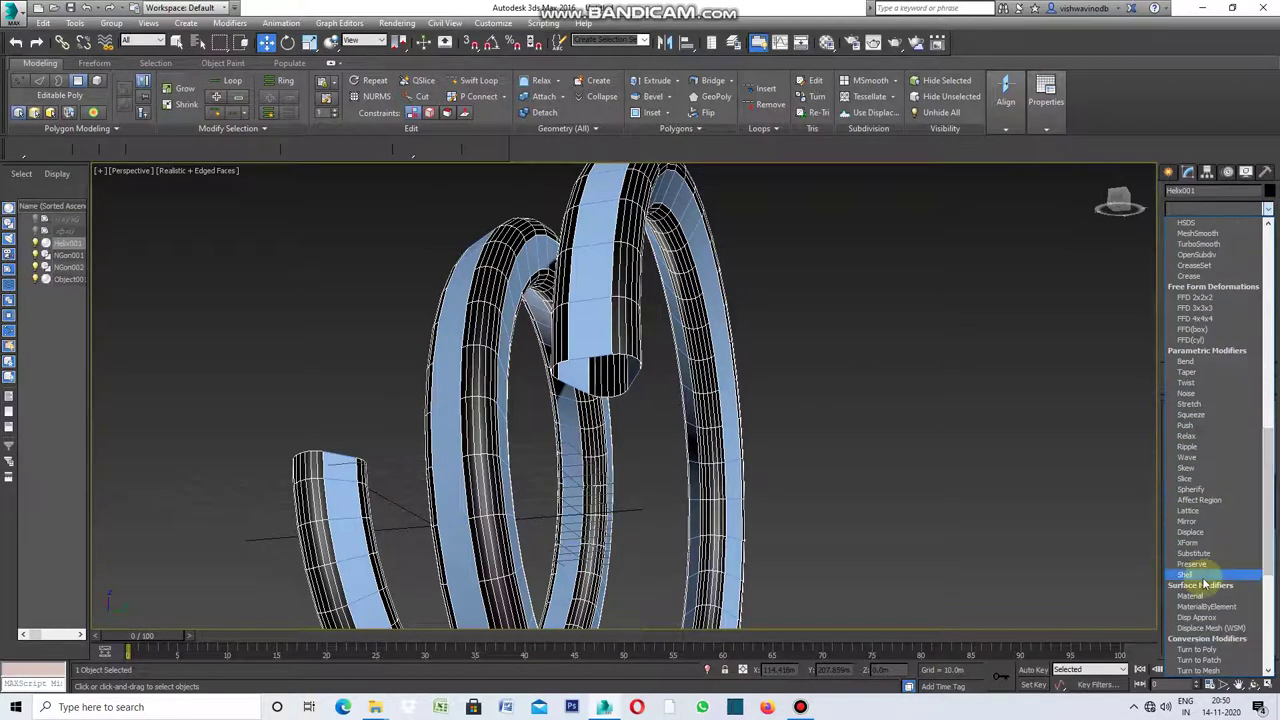
click(1186, 575)
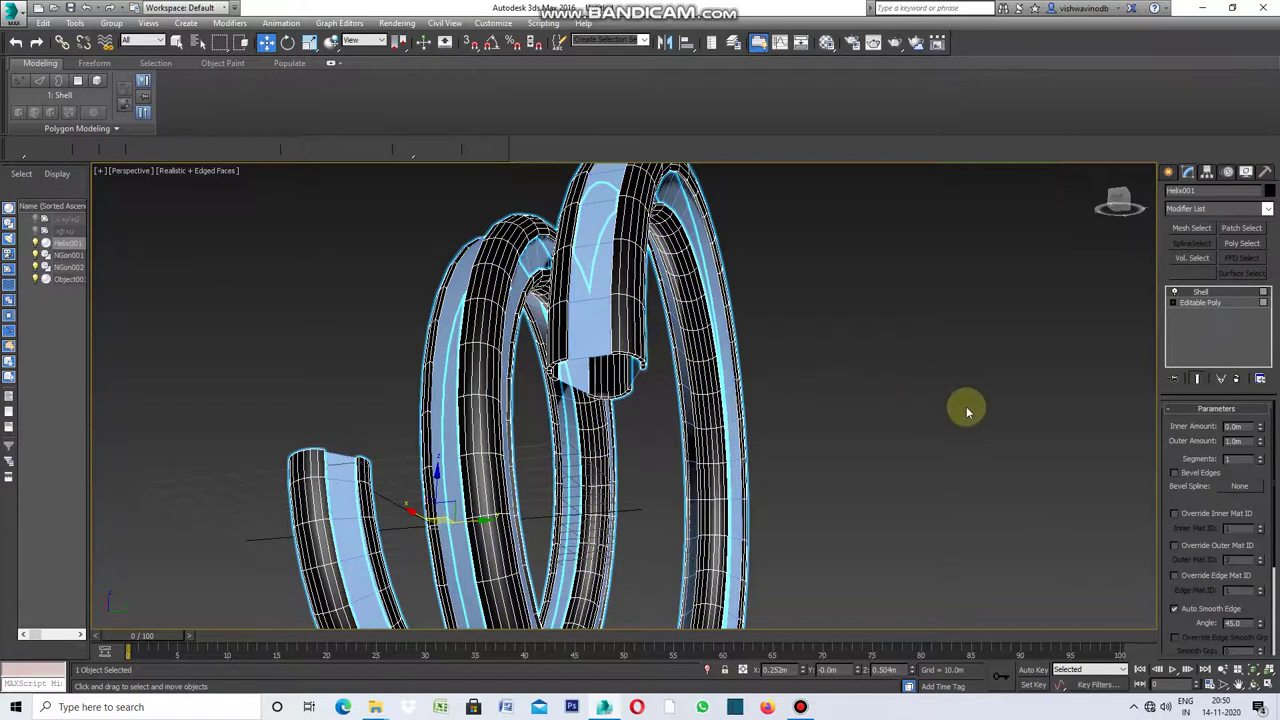
click(1010, 375)
click(1168, 172)
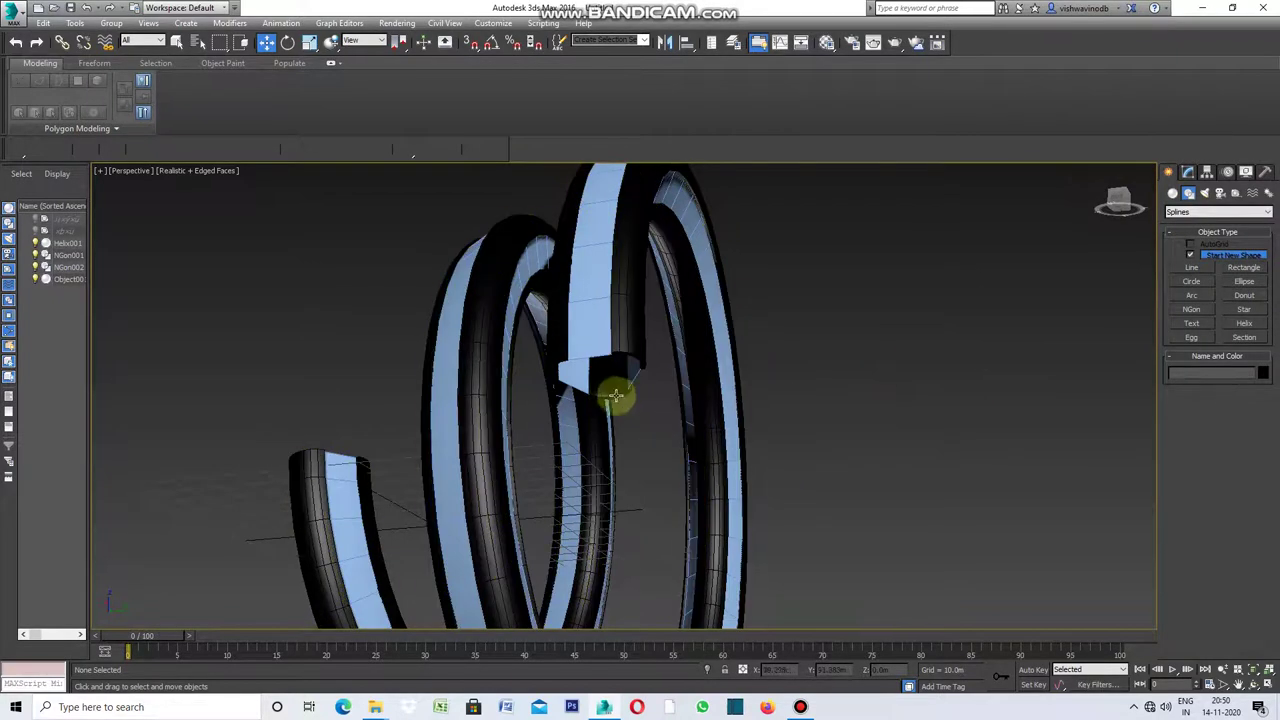
Select Object001 and switch it to Edge sub-object level.
click(594, 357)
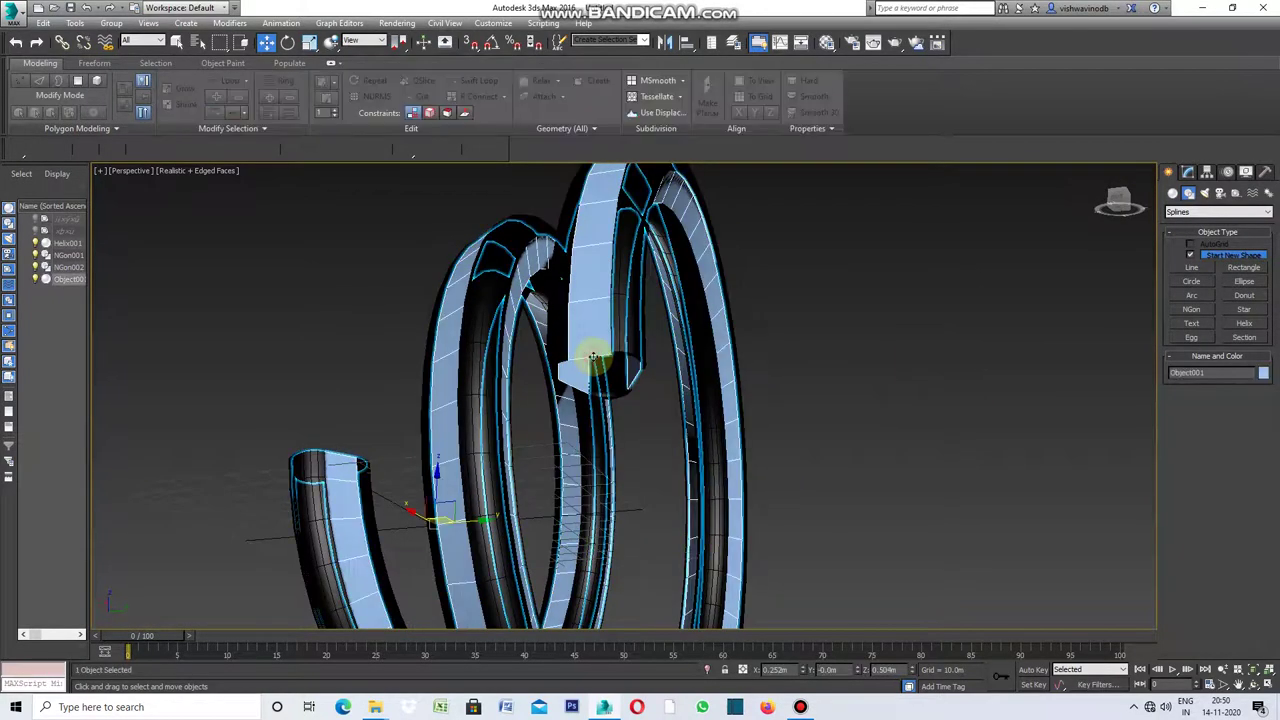
click(1190, 173)
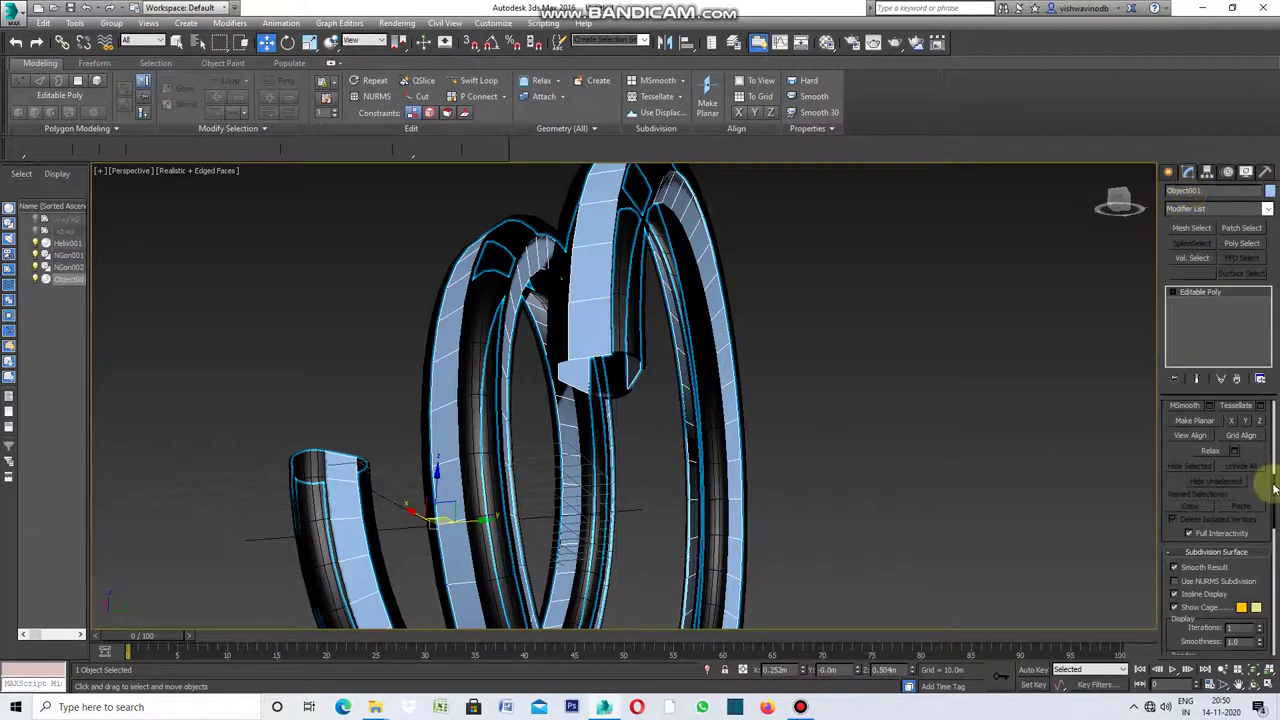
drag(1274, 488, 1271, 400)
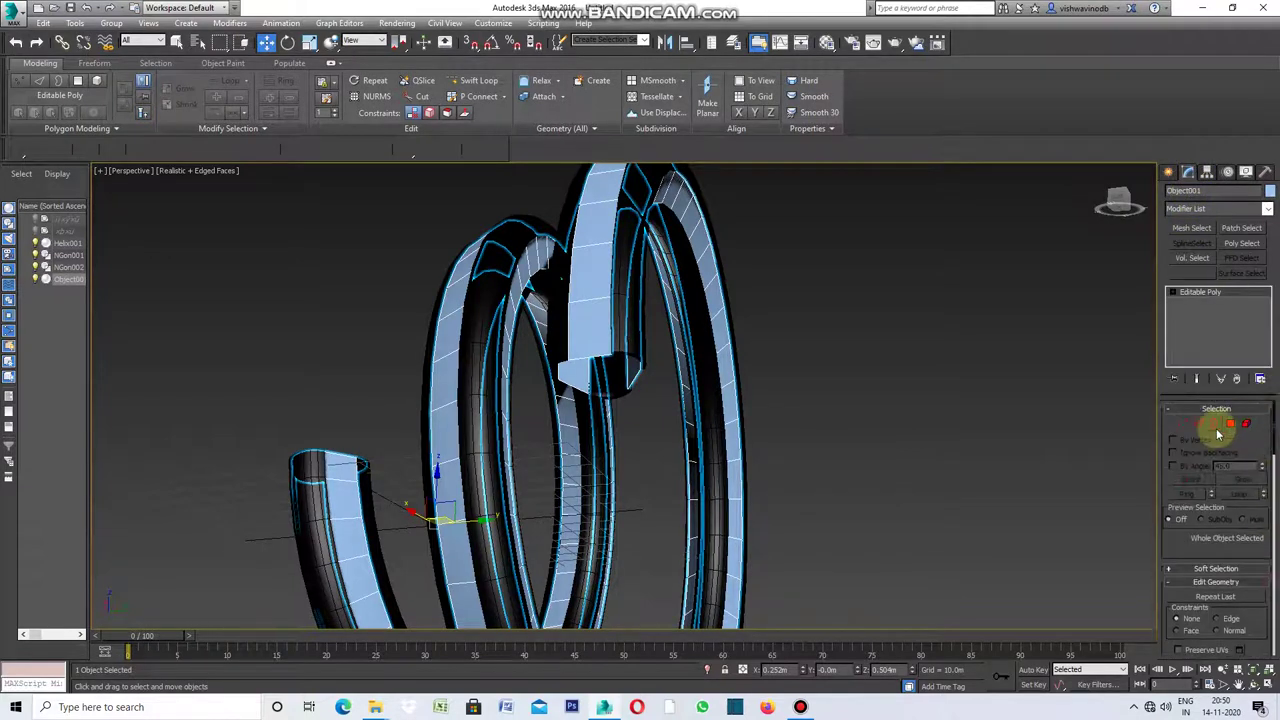
click(1199, 426)
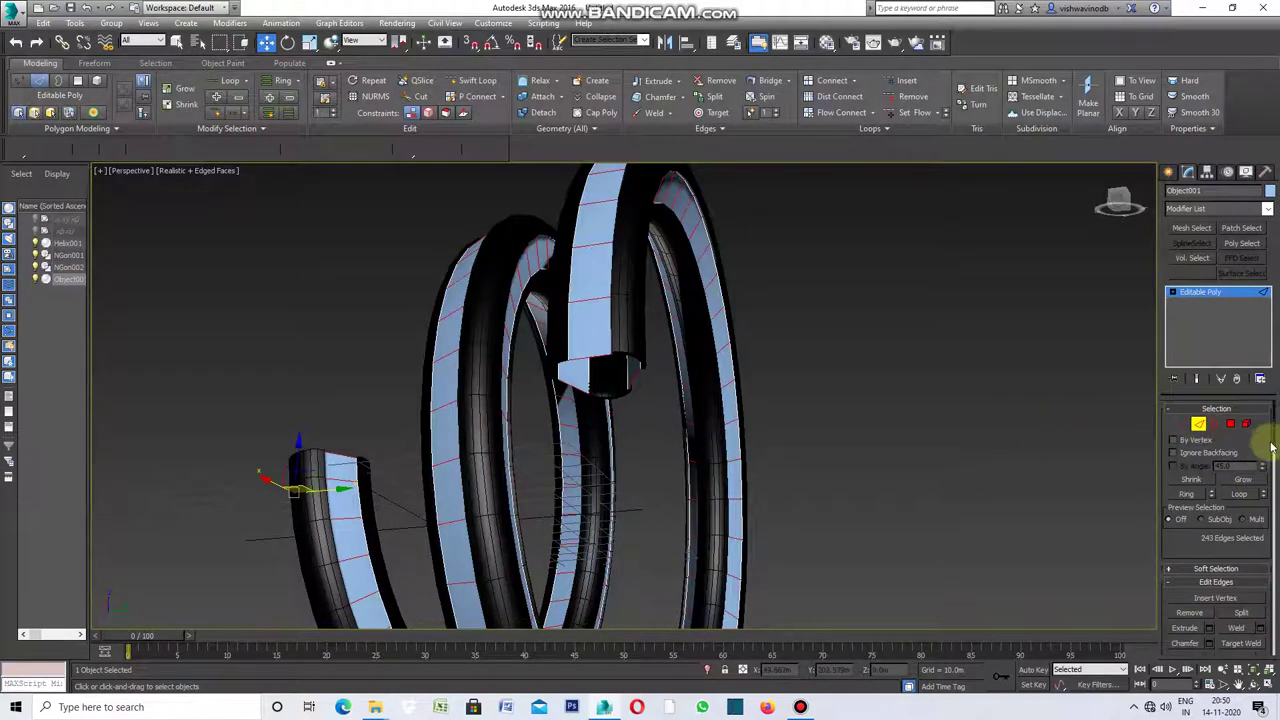
Connect the selected strip edges with 5 segments.
drag(1275, 432, 1276, 478)
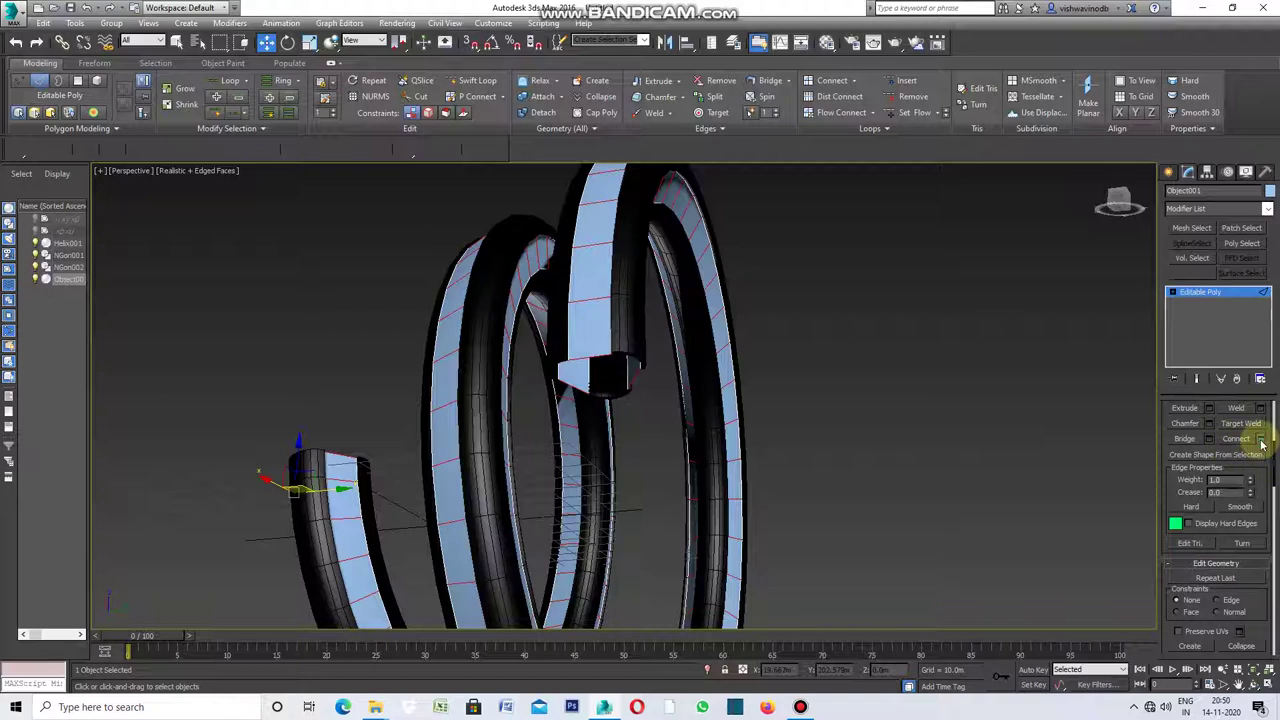
click(1262, 443)
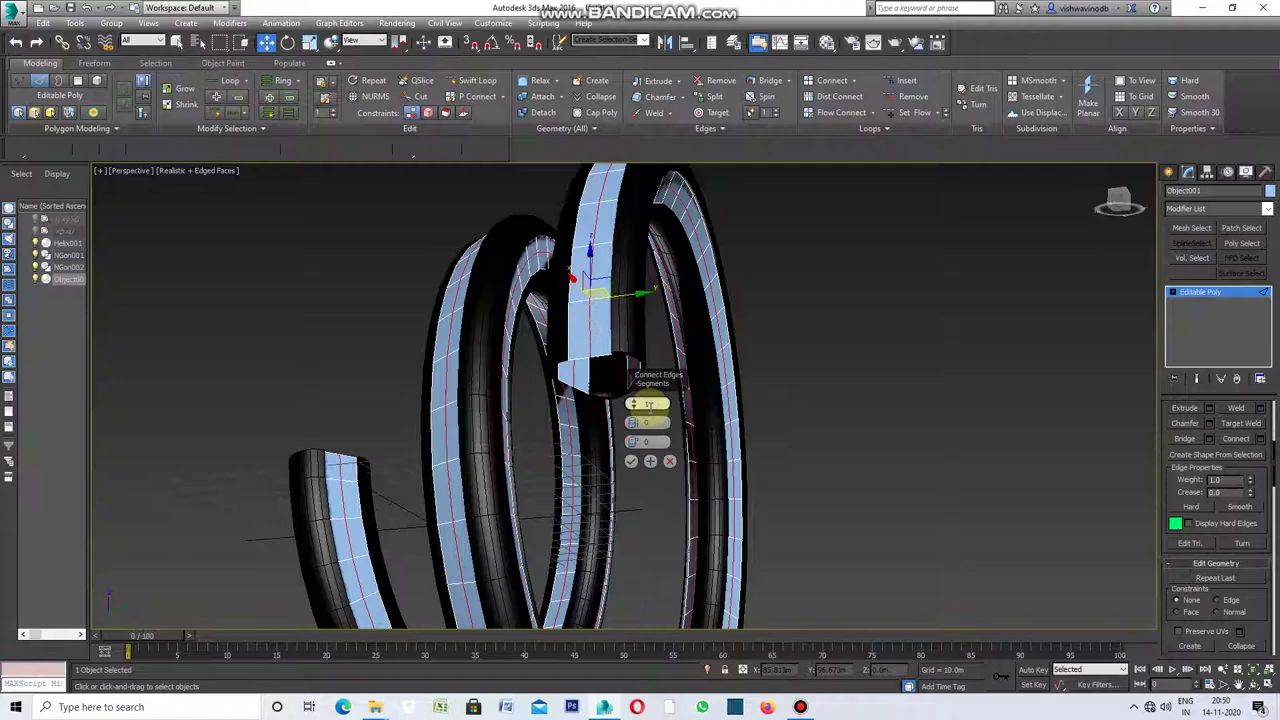
drag(634, 401, 634, 390)
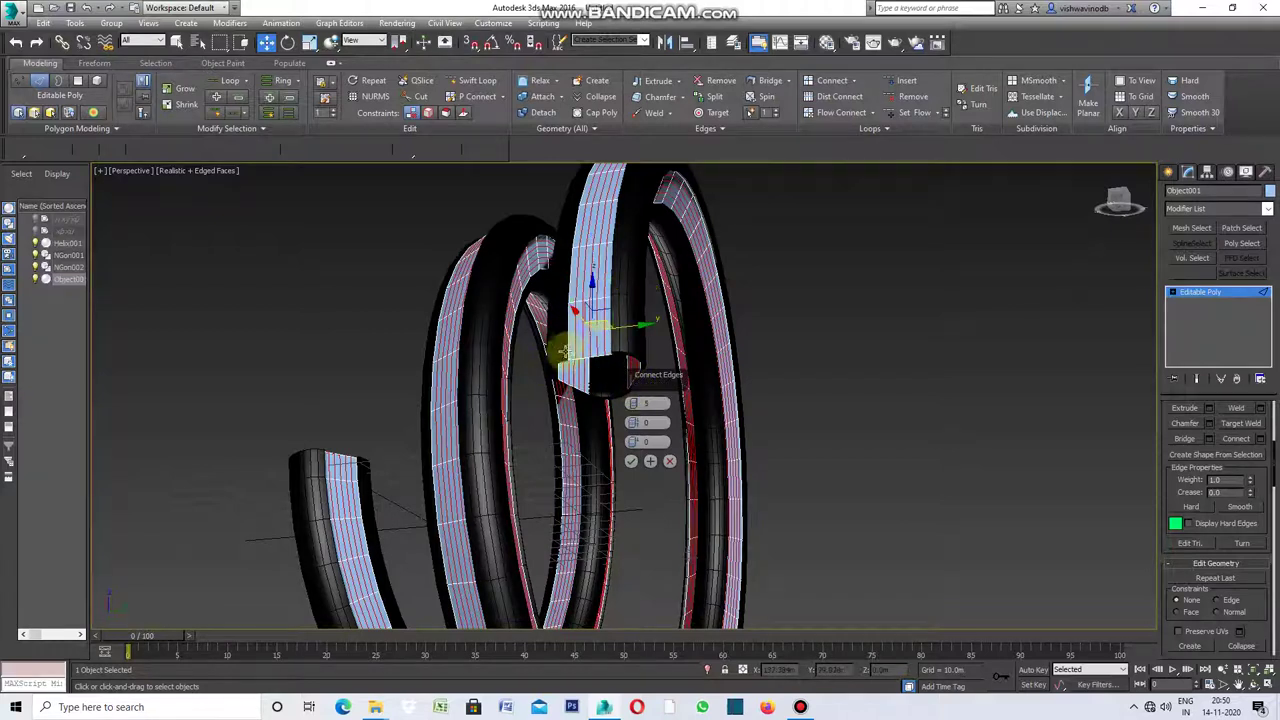
click(631, 463)
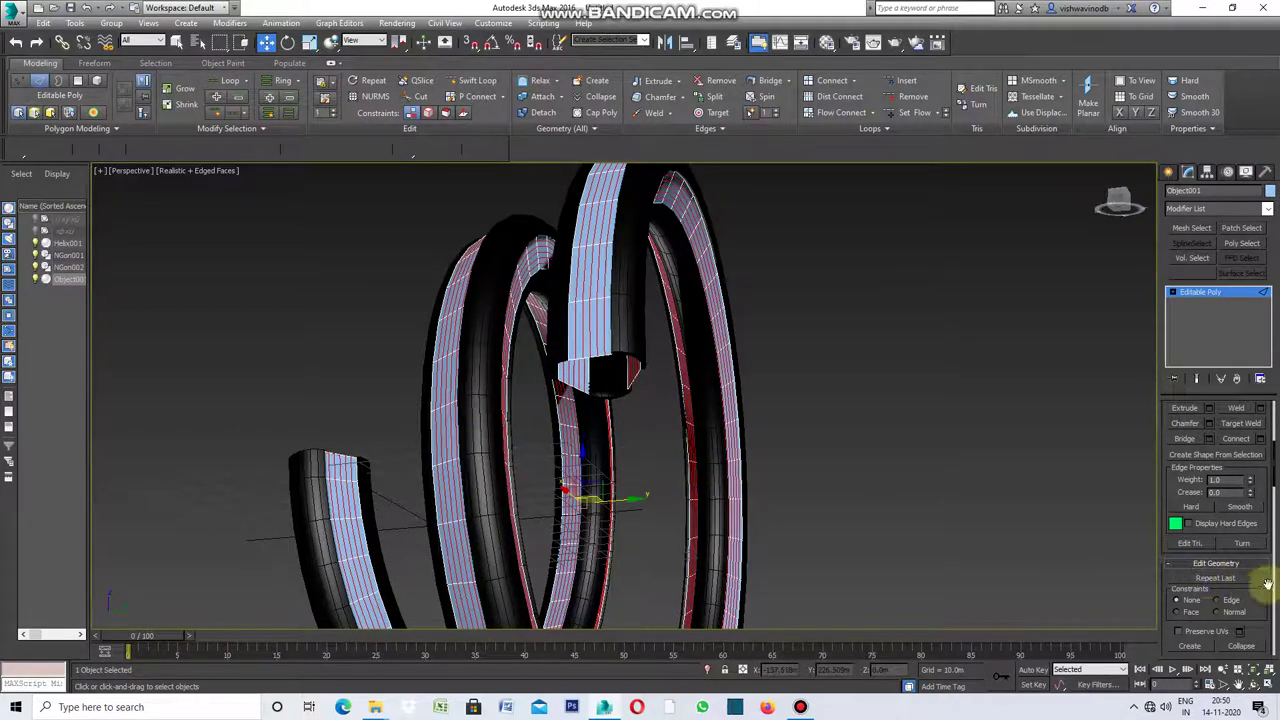
click(1211, 426)
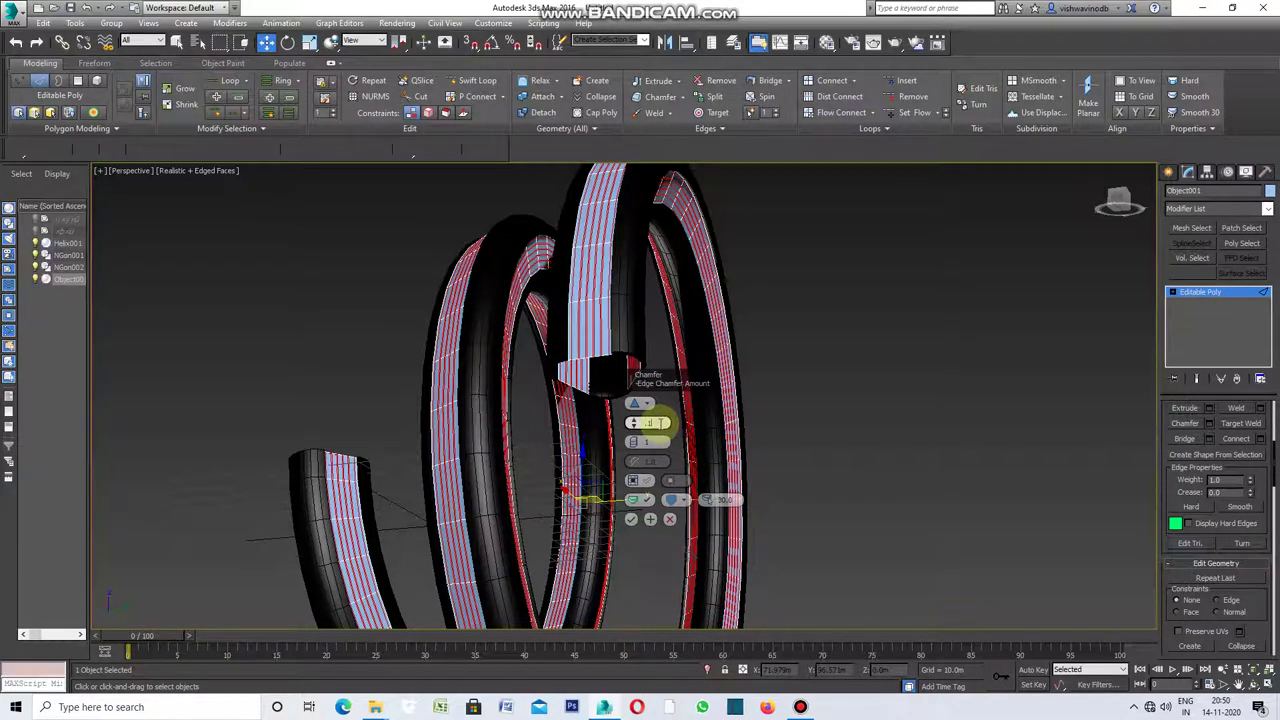
Chamfer the new edge loops by 0.2m and commit the chamfer.
text(0.1)
key(Return)
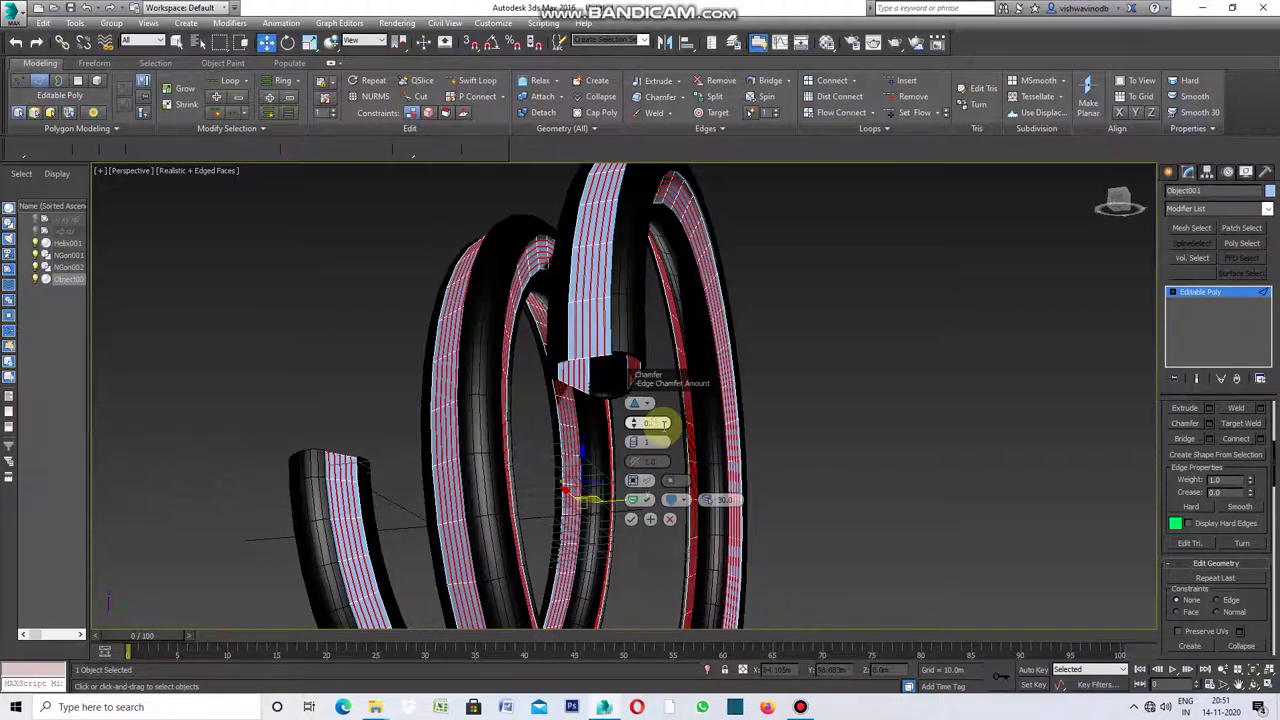
key(Return)
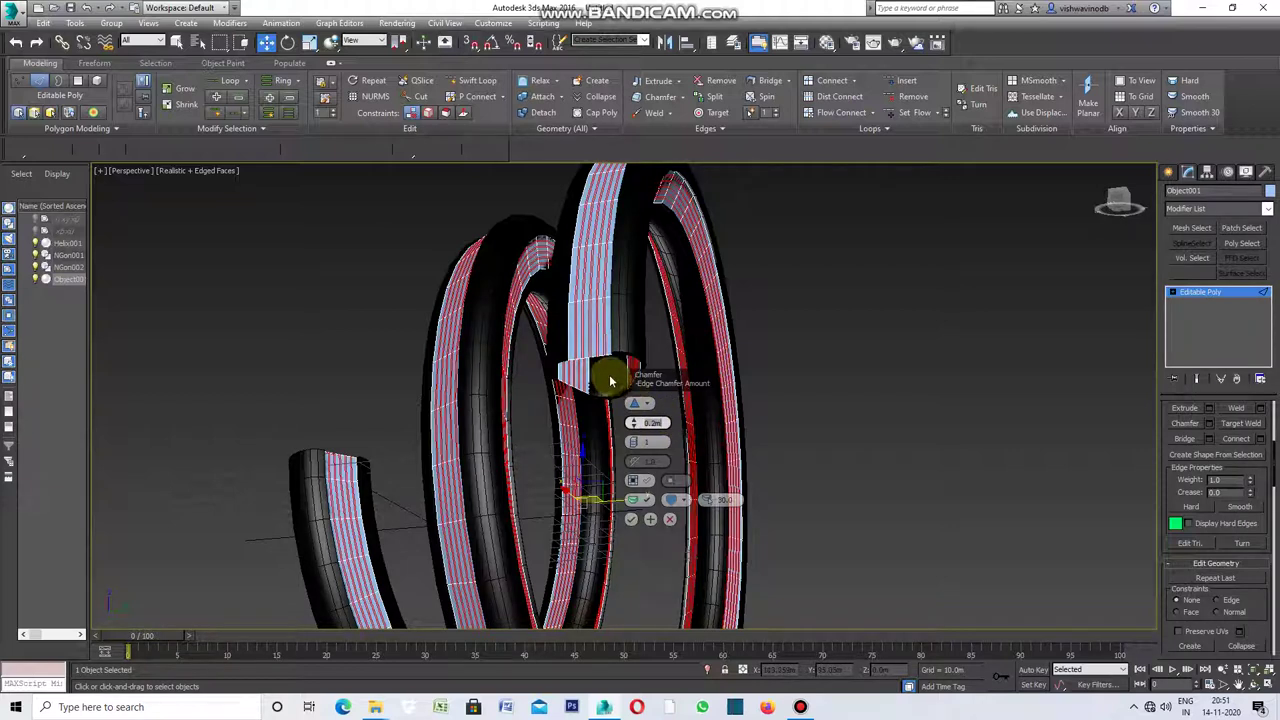
click(632, 521)
key(z)
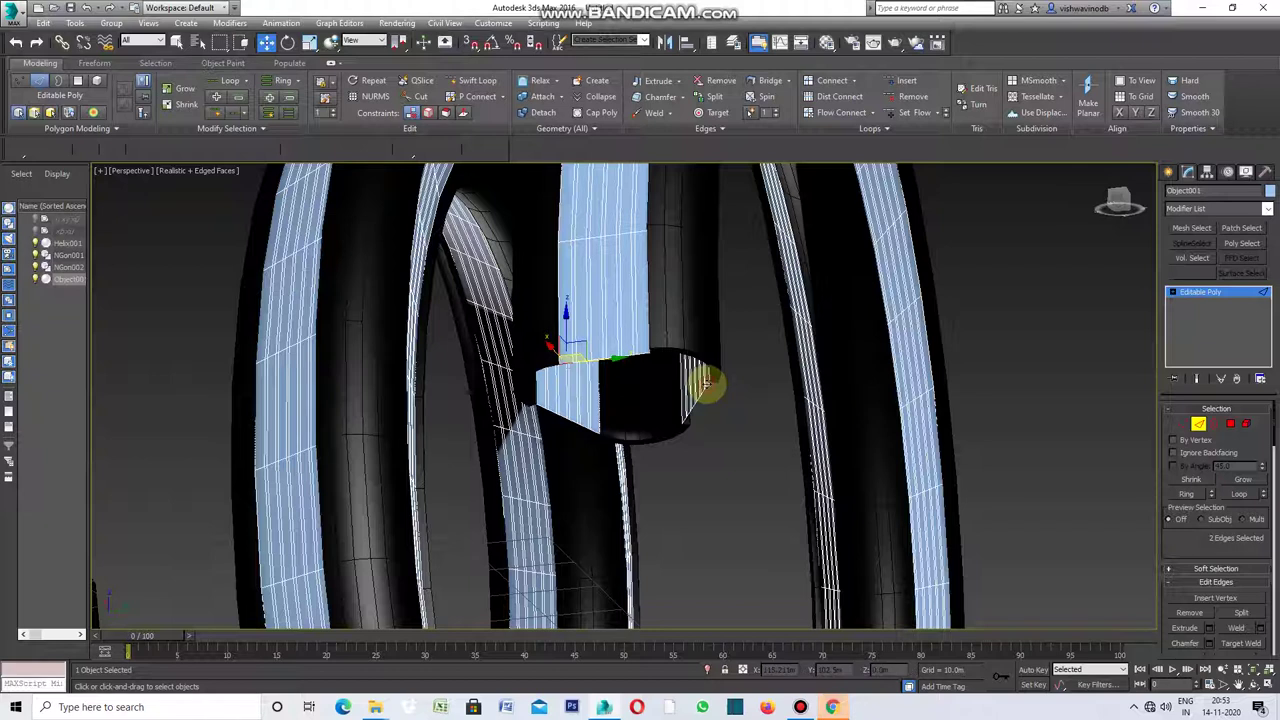
Select two stripe edges, then use Dot Loop and Ring to select 1458 alternating edges.
click(706, 381)
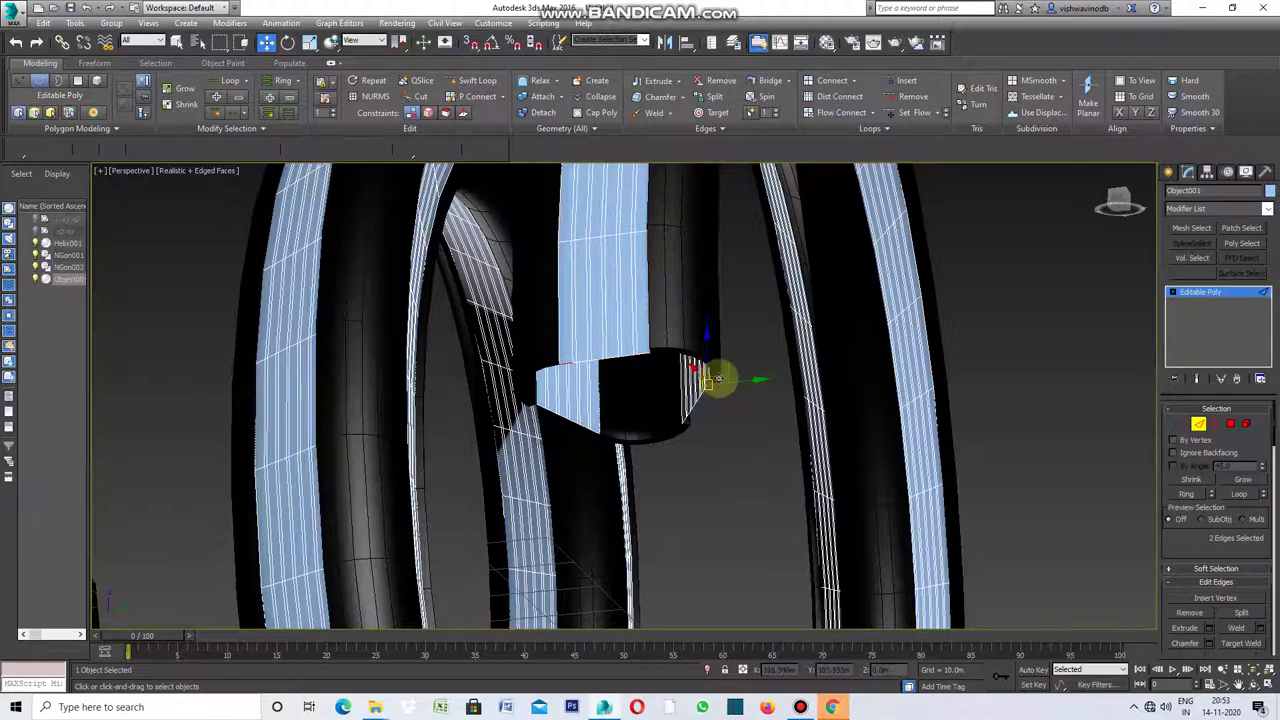
scroll(720, 405, up, 5)
scroll(720, 405, up, 2)
scroll(720, 405, down, 3)
scroll(720, 405, down, 4)
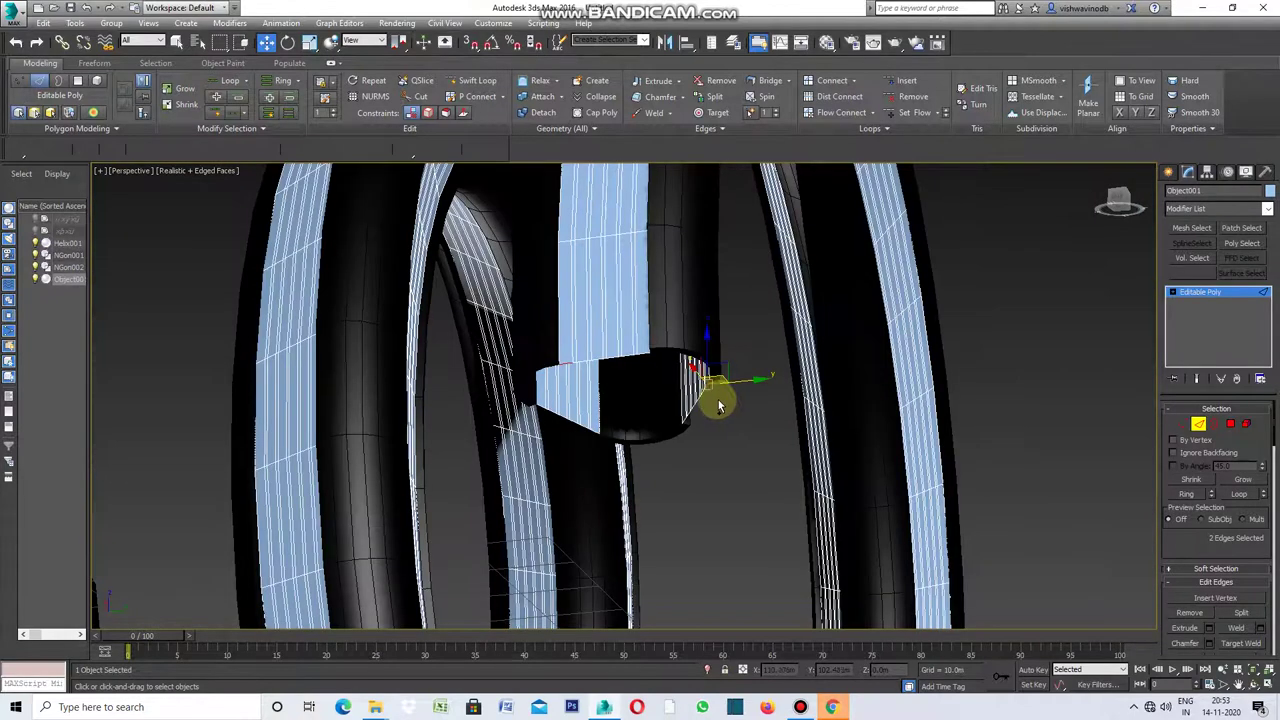
click(594, 430)
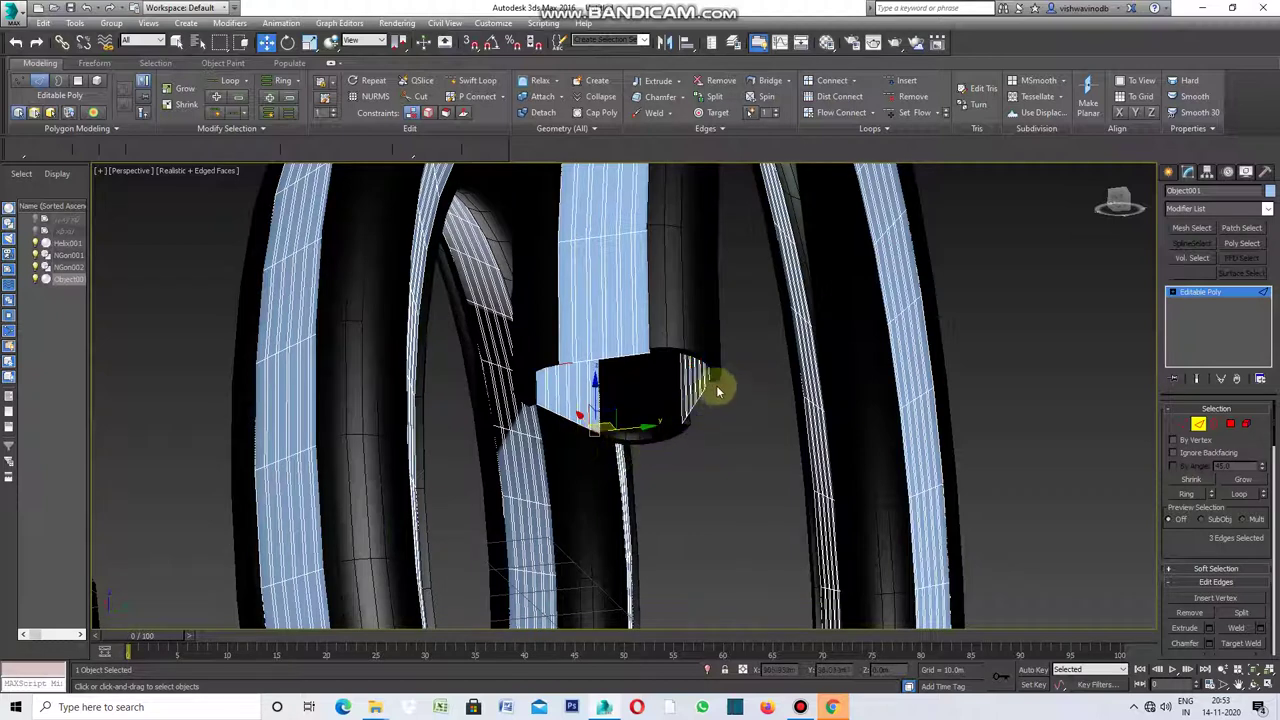
click(252, 130)
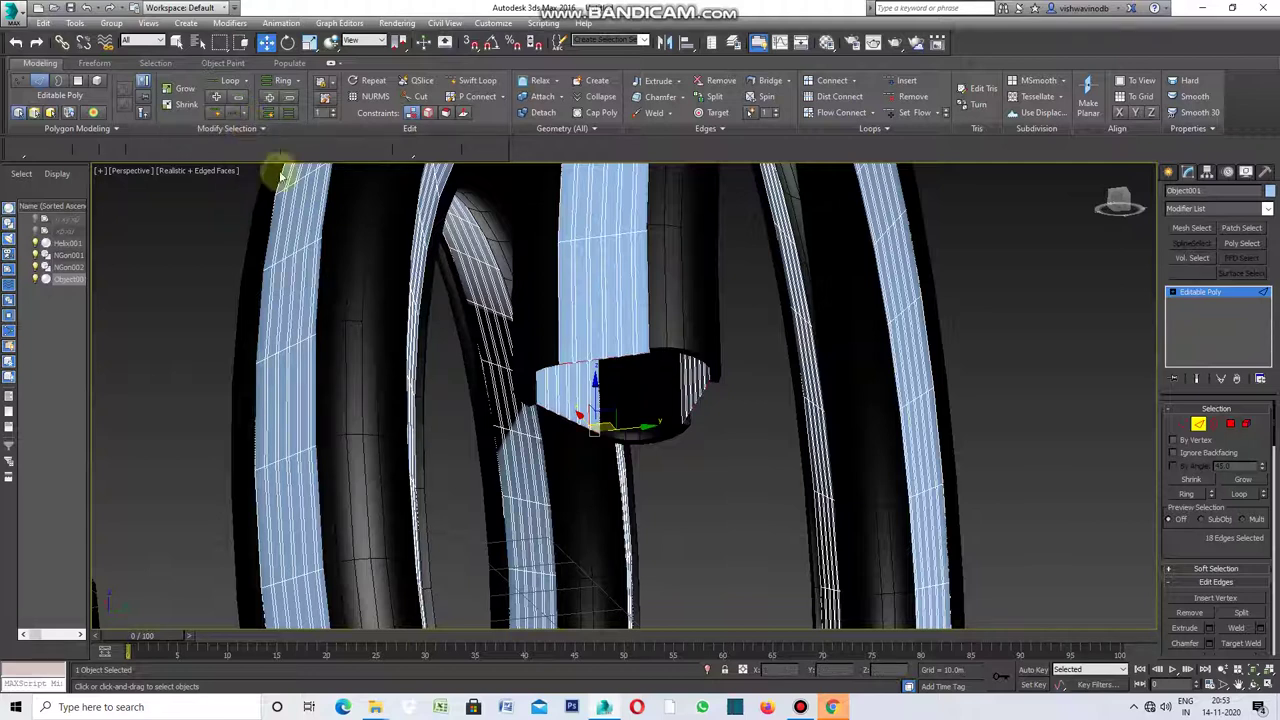
drag(595, 415, 822, 475)
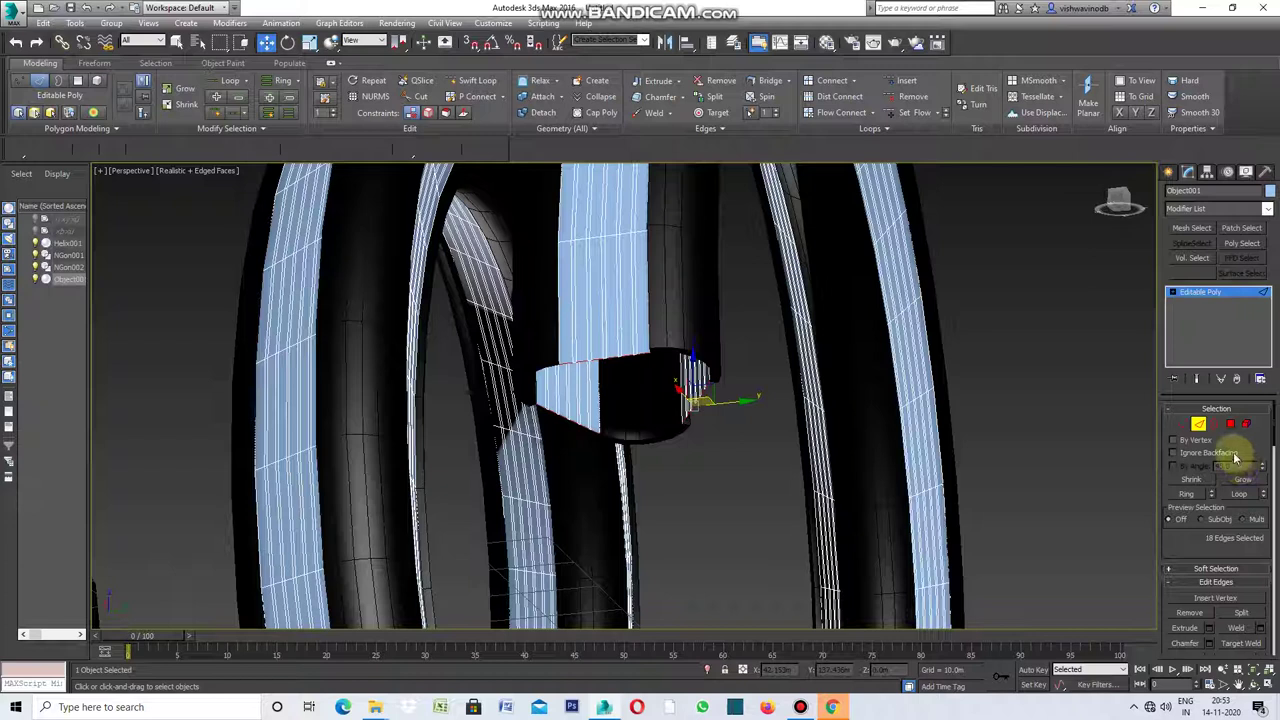
click(1188, 494)
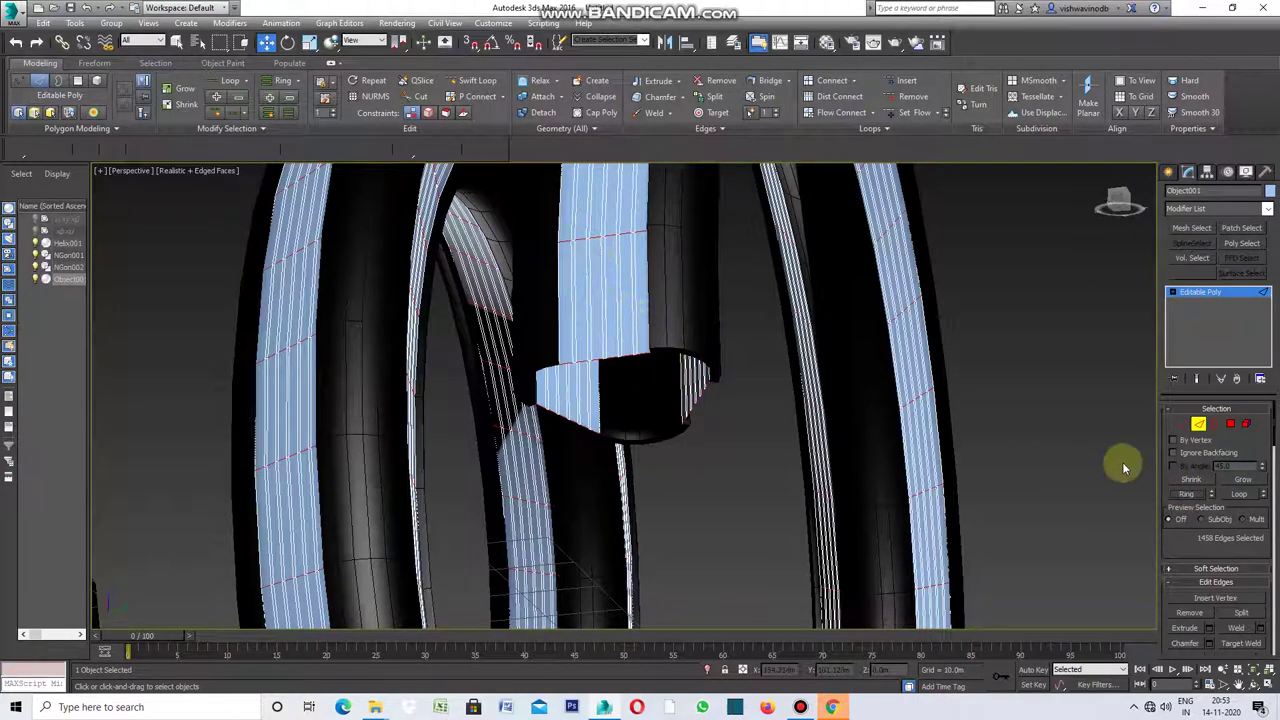
scroll(1231, 428, down, 5)
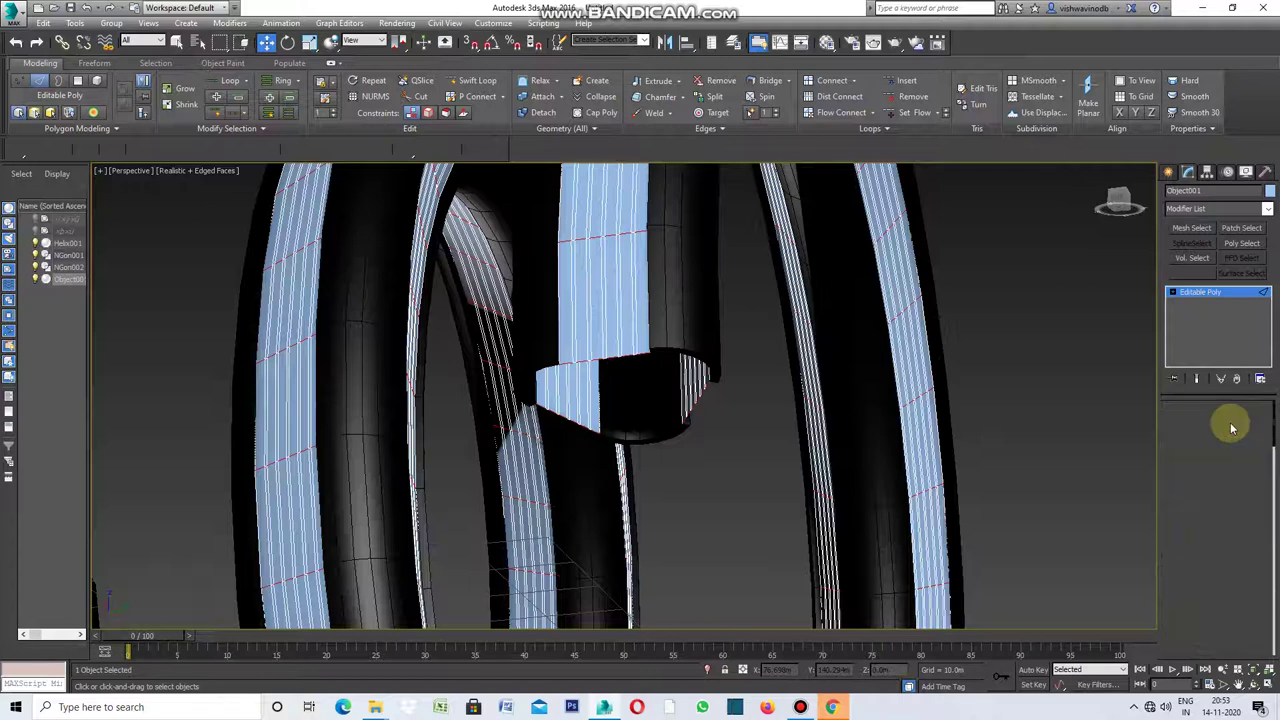
Convert the edges to 1449 stripe polygons and detach them as Object002.
ctrl+click(1231, 428)
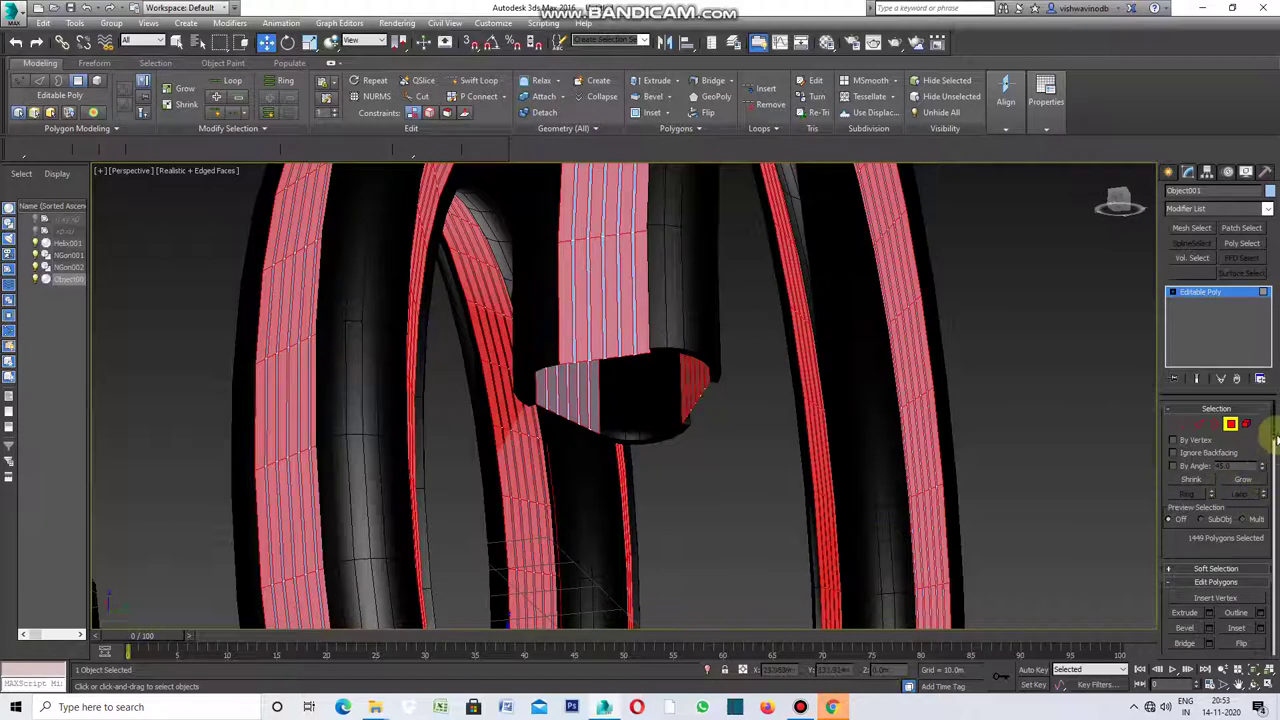
mouse_move(1275, 427)
mouse_down()
mouse_move(1276, 467)
mouse_move(1268, 427)
mouse_up()
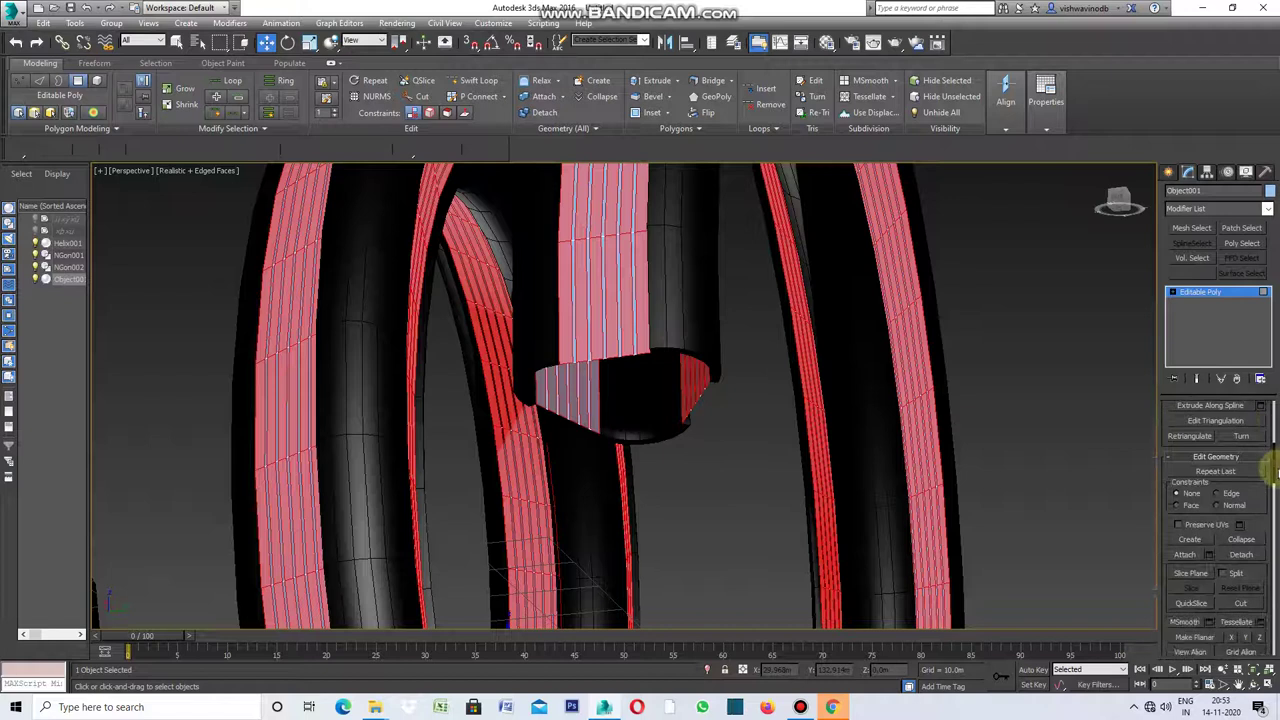
click(1241, 555)
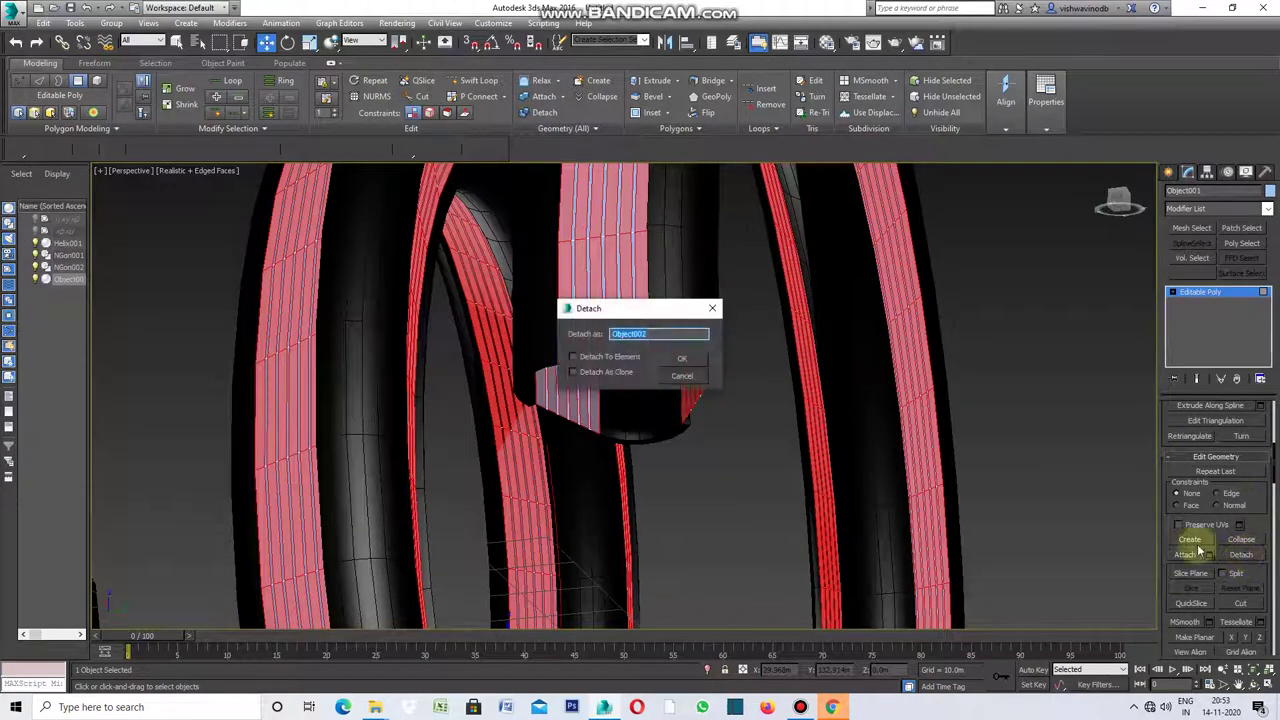
click(691, 365)
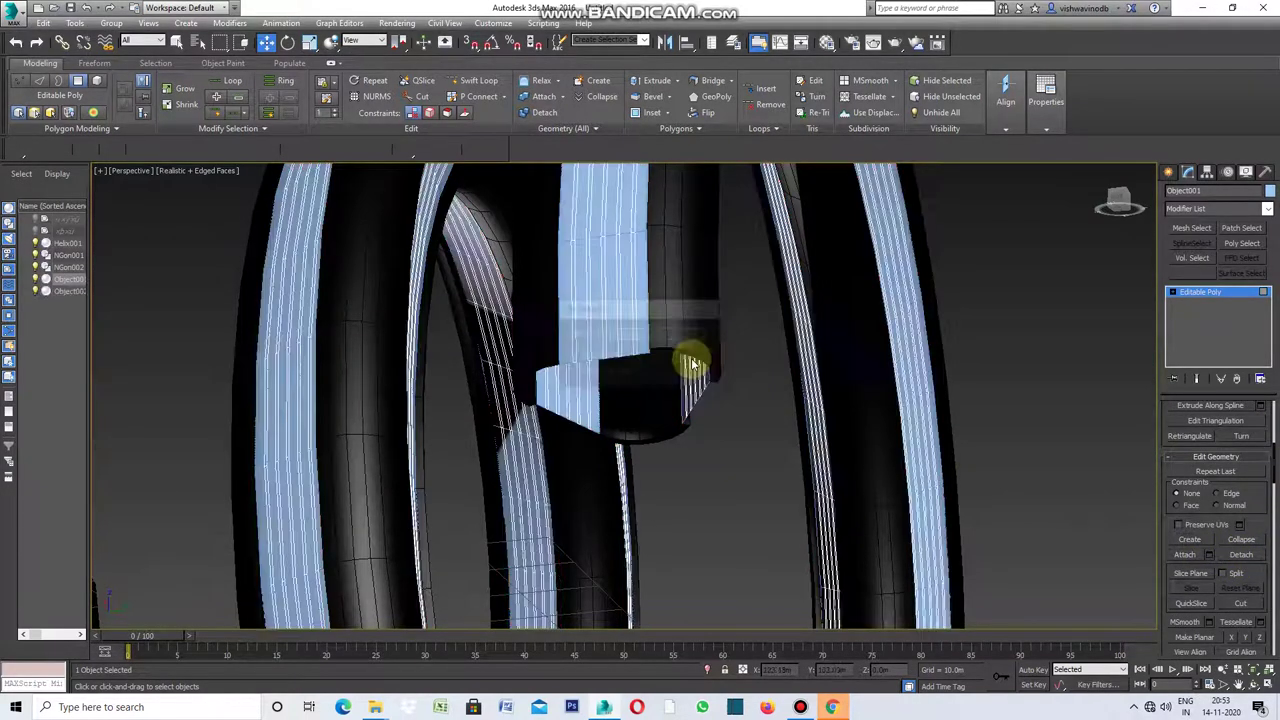
Change Object001's object colour to black.
click(1270, 191)
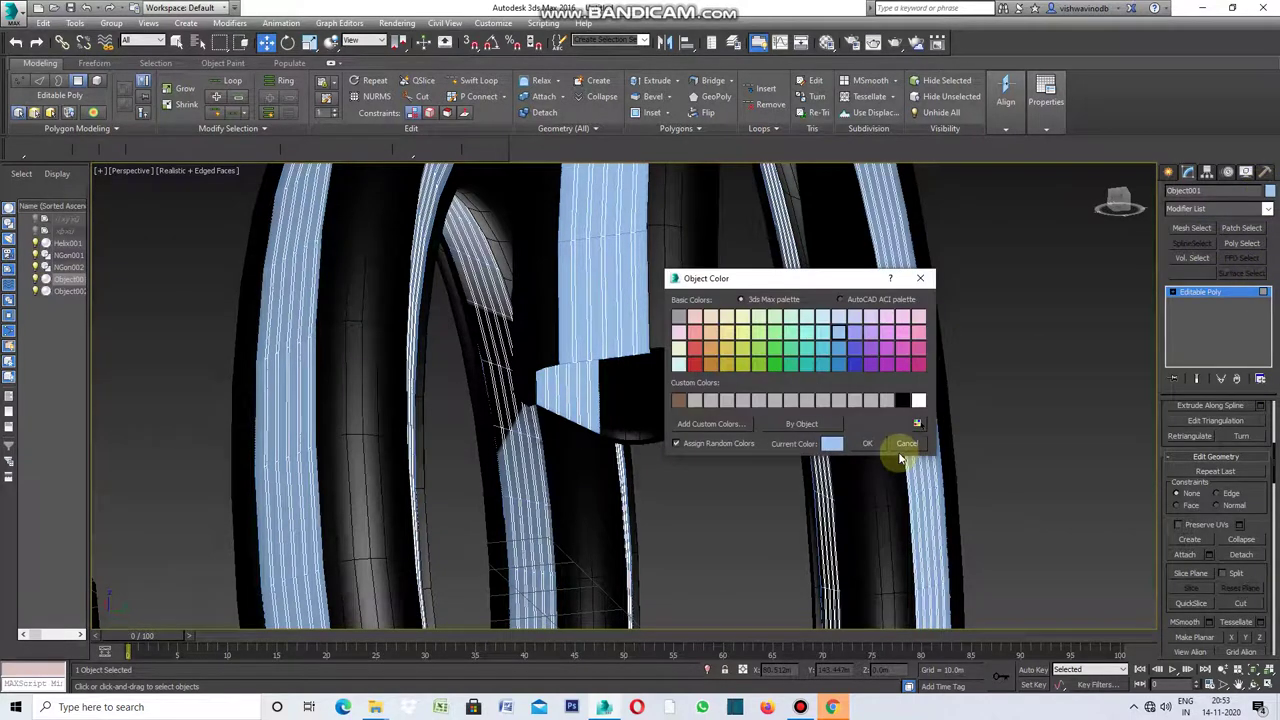
click(901, 401)
click(867, 443)
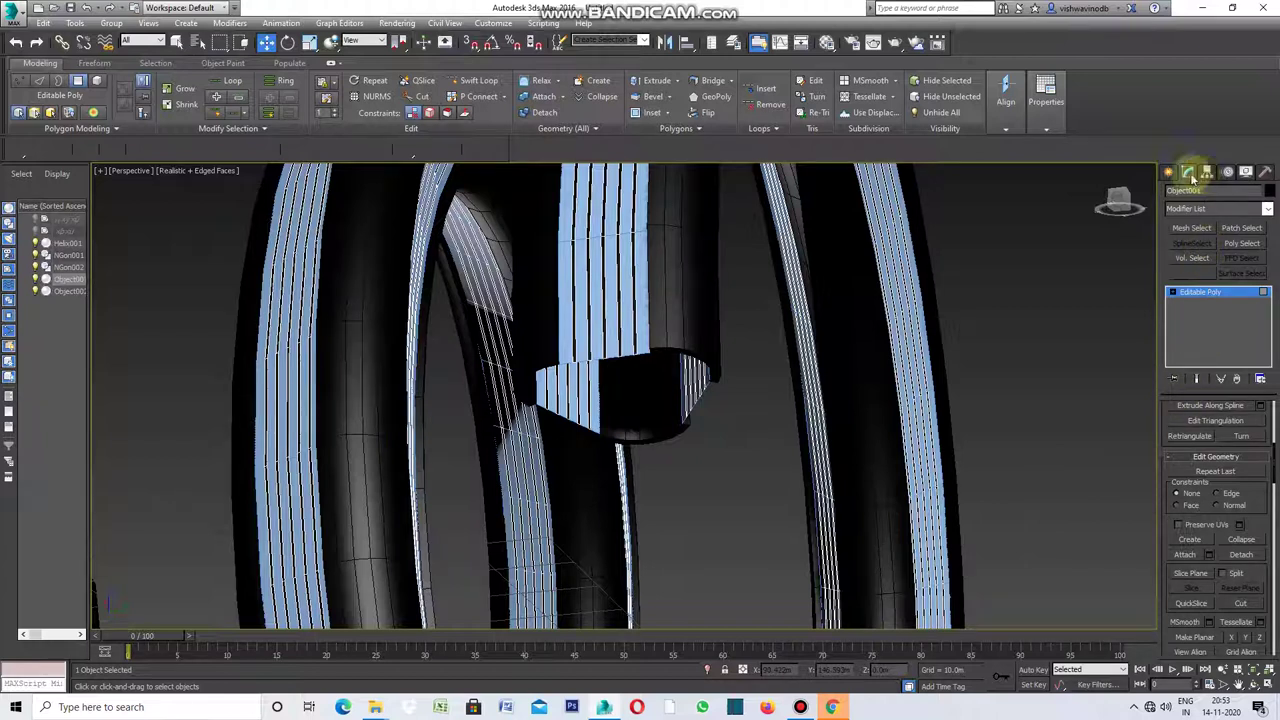
Add a Shell modifier with a 1.0m outer amount to the strips, then select Object002.
click(1267, 208)
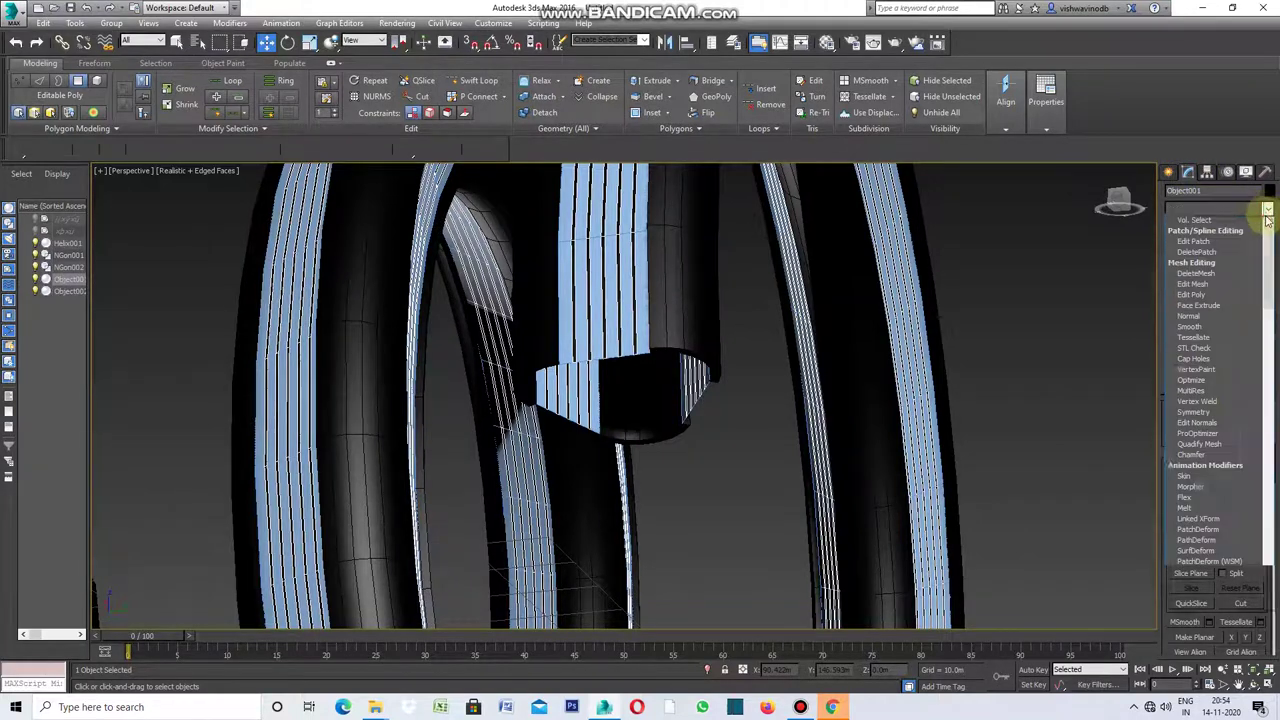
drag(1270, 305, 1271, 457)
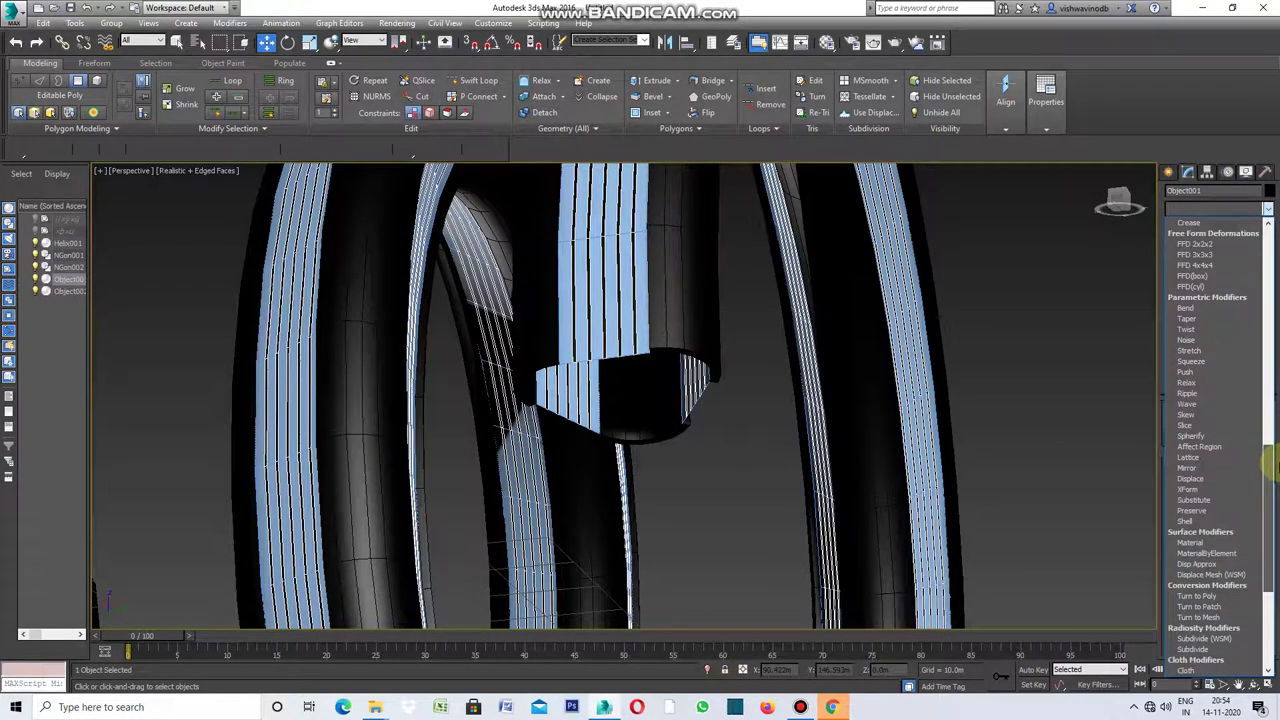
click(1186, 521)
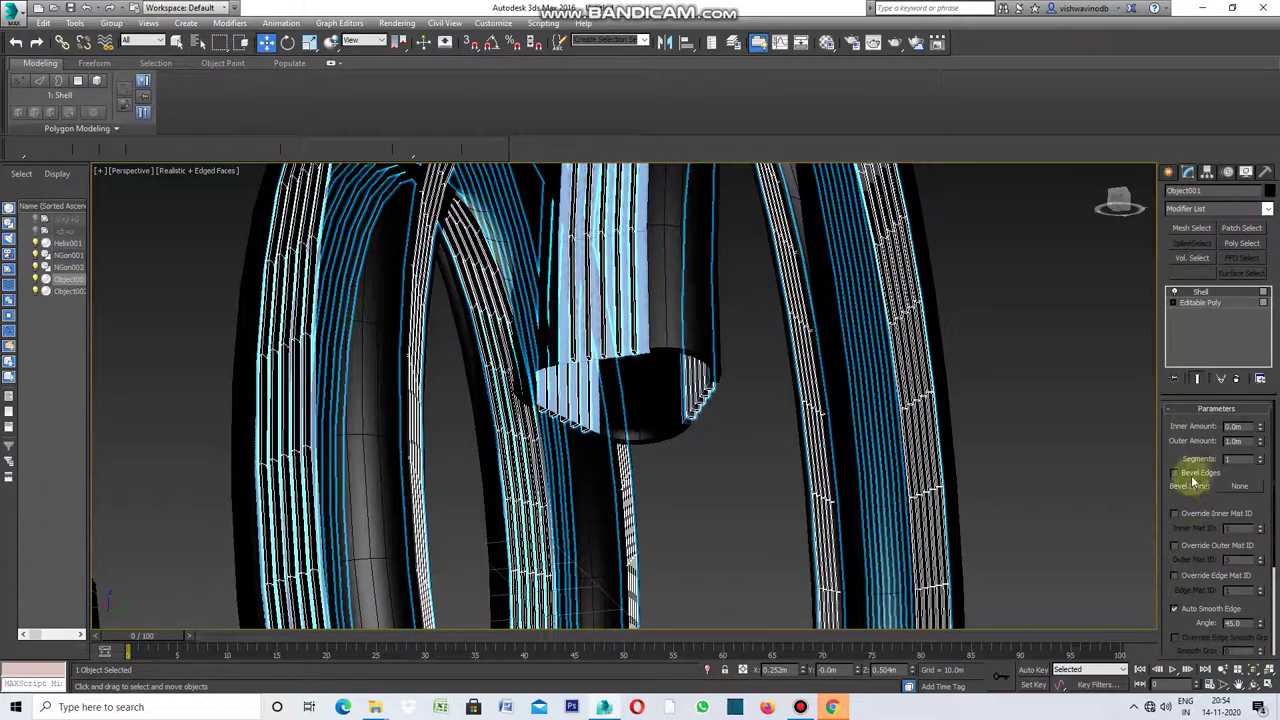
click(1091, 405)
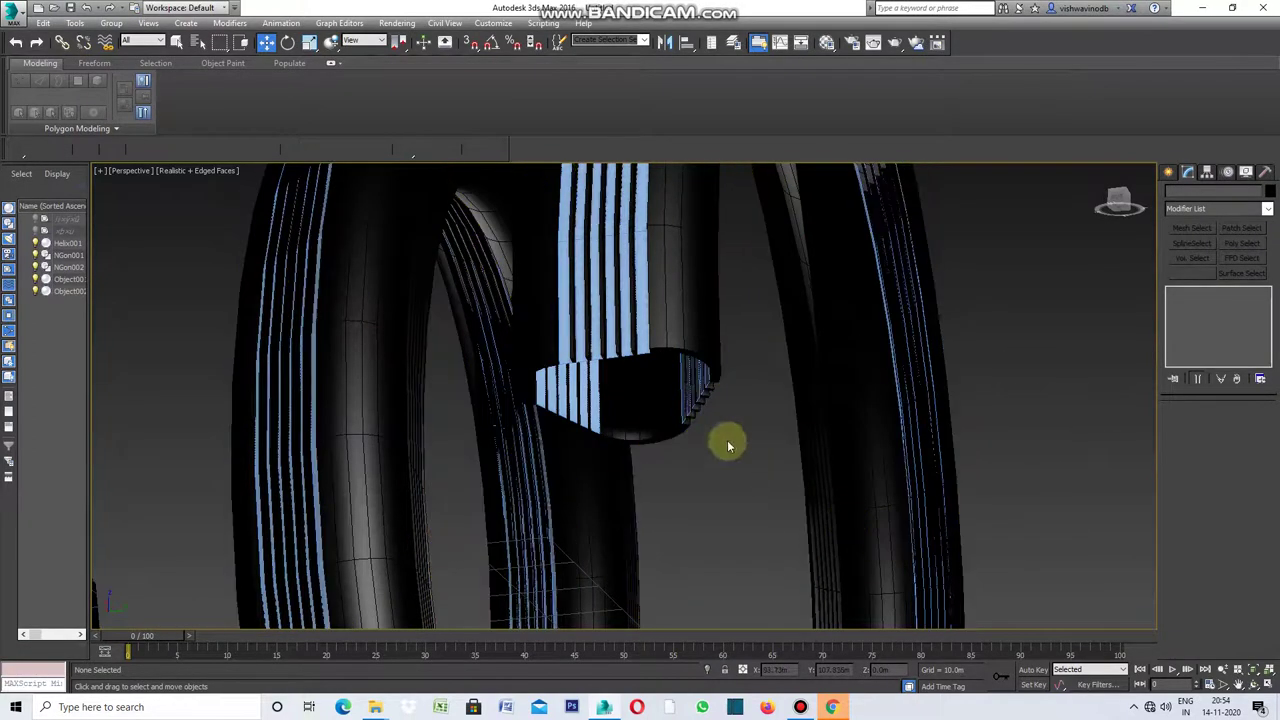
click(644, 352)
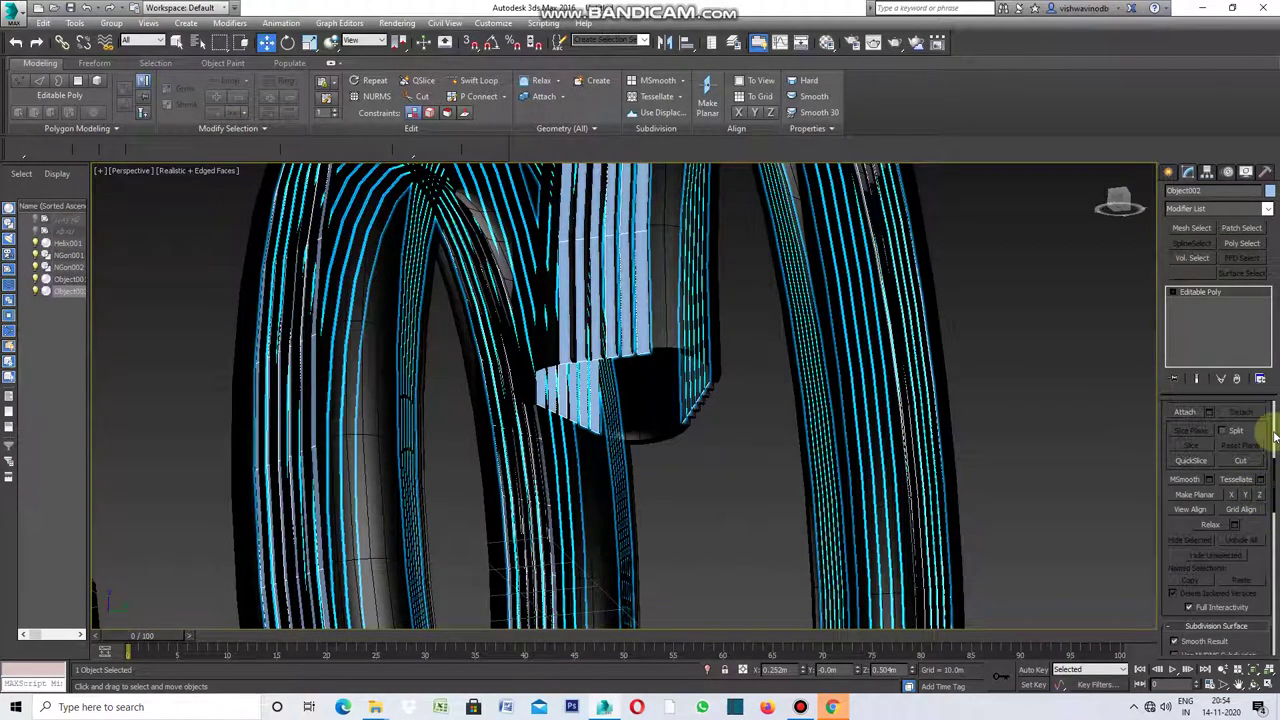
Select all 1449 stripe faces of Object002 by converting an edge selection to polygons.
drag(1275, 485, 1276, 418)
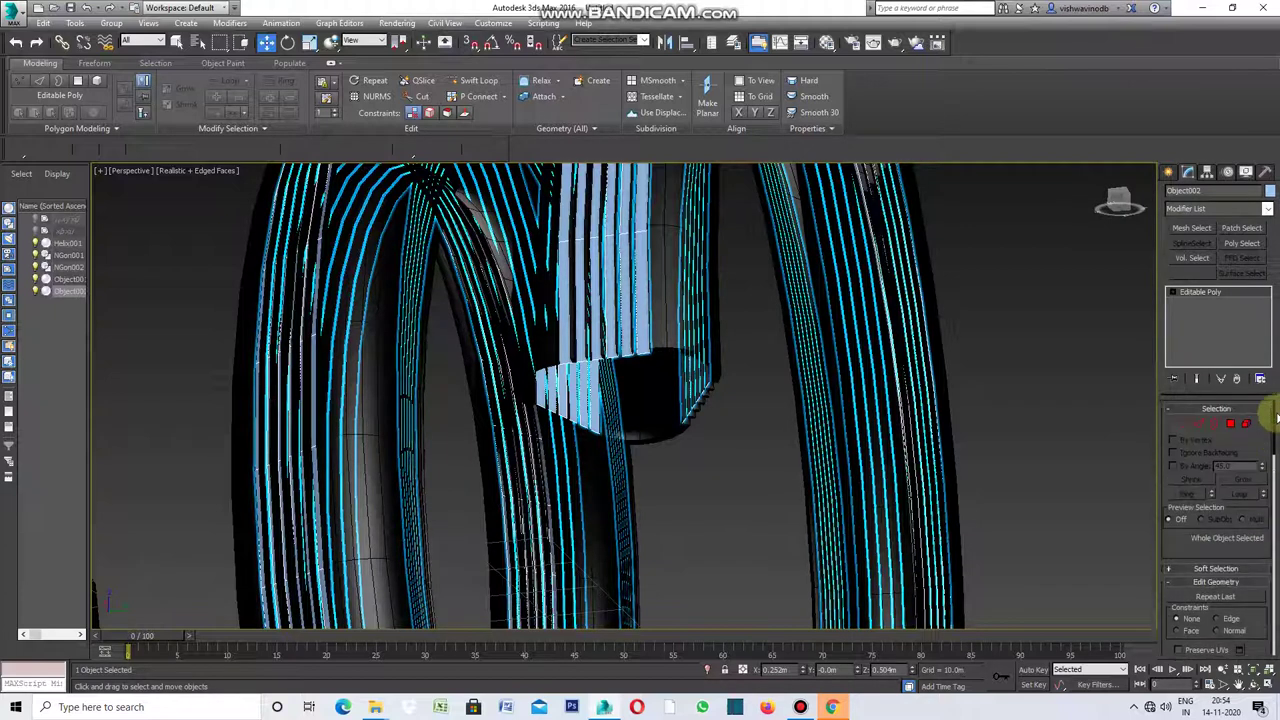
click(1203, 426)
click(1202, 427)
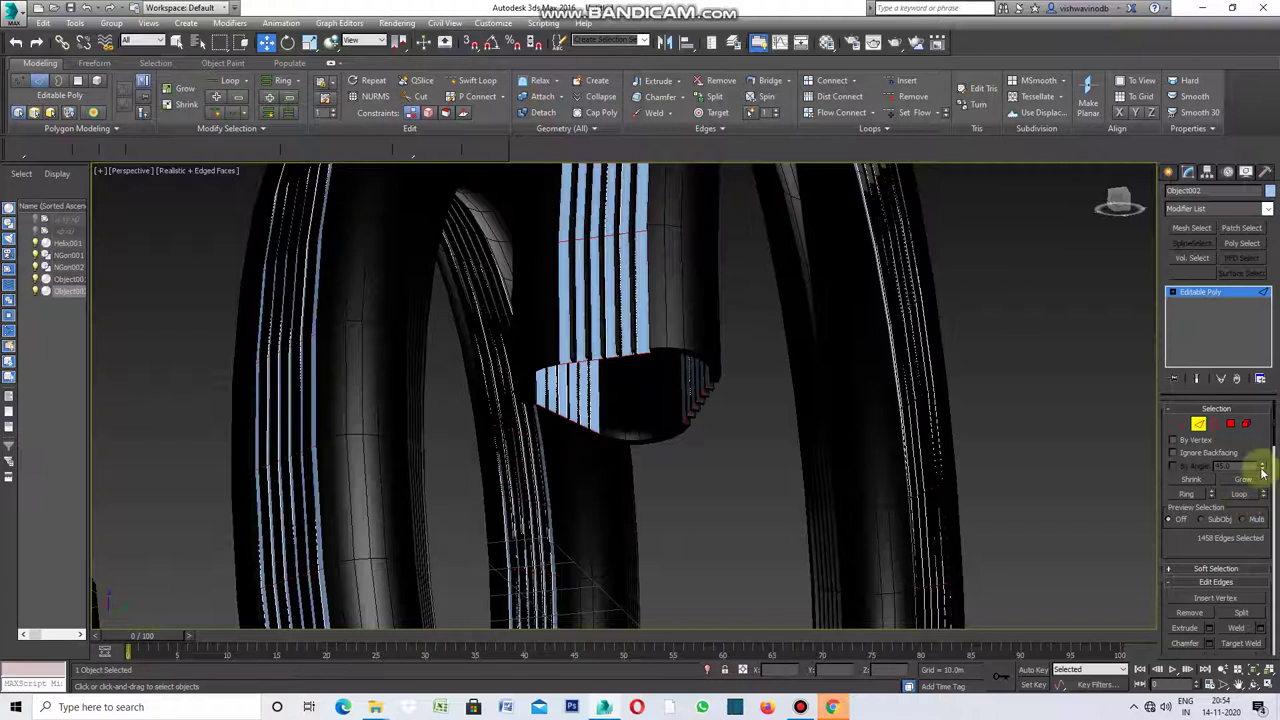
ctrl+click(1233, 425)
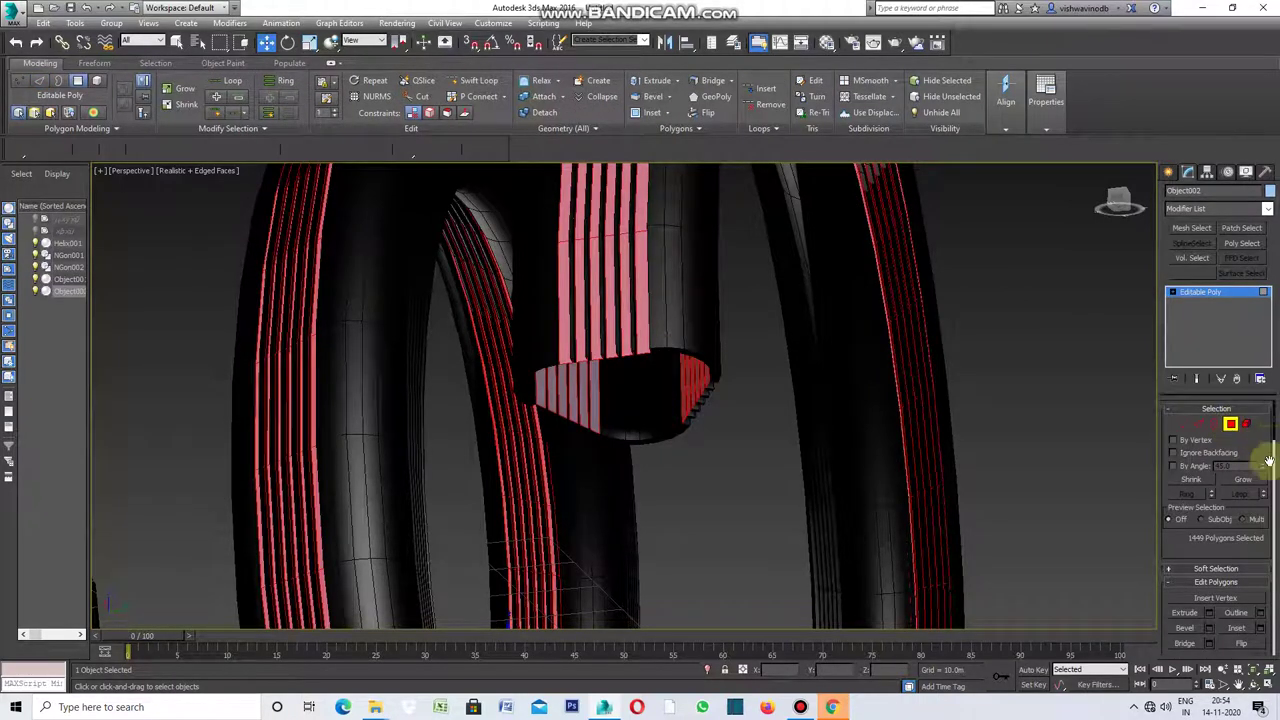
Inset the selected stripe faces By Polygon with a 0.2m amount.
drag(1275, 432, 1275, 465)
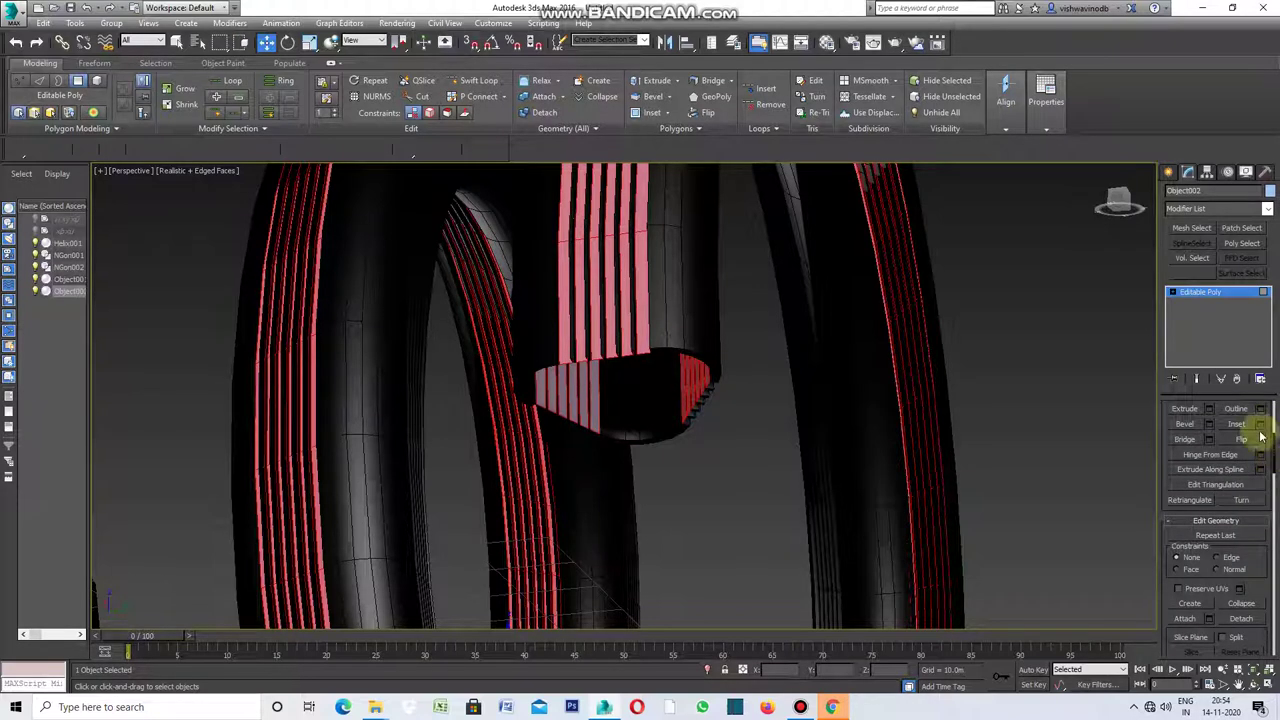
click(1260, 424)
click(643, 405)
click(704, 428)
click(652, 443)
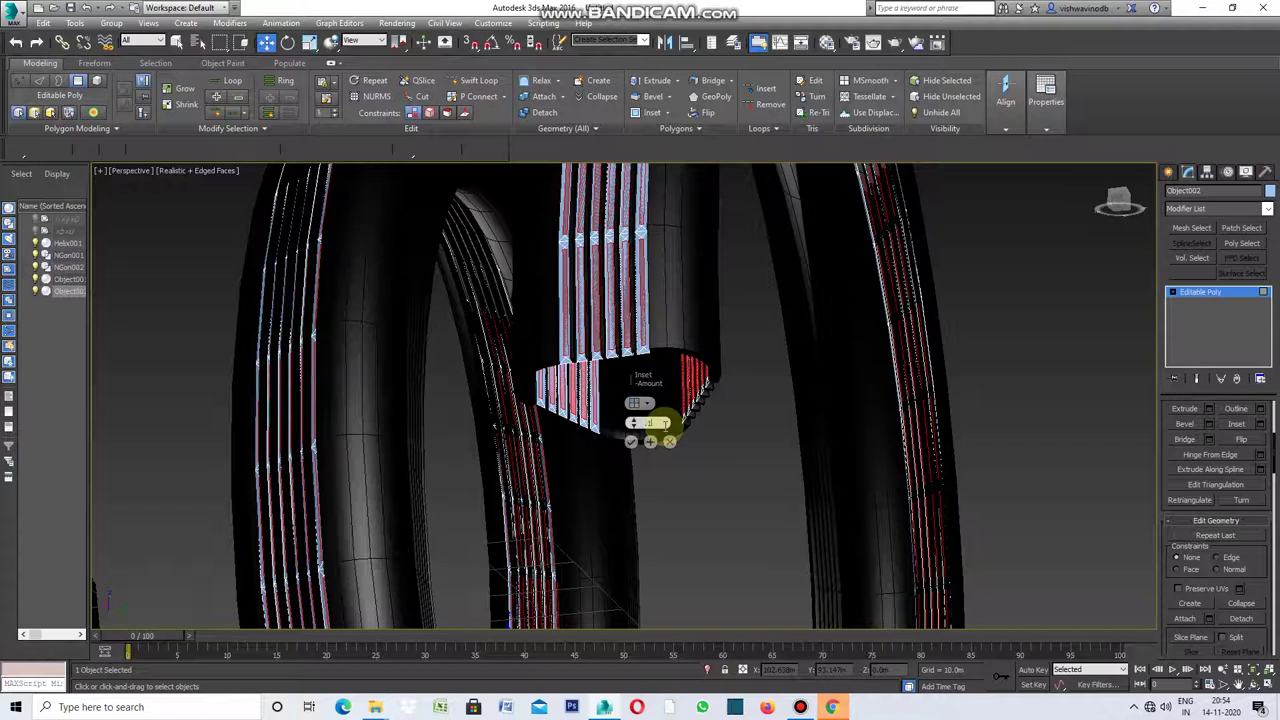
key(Return)
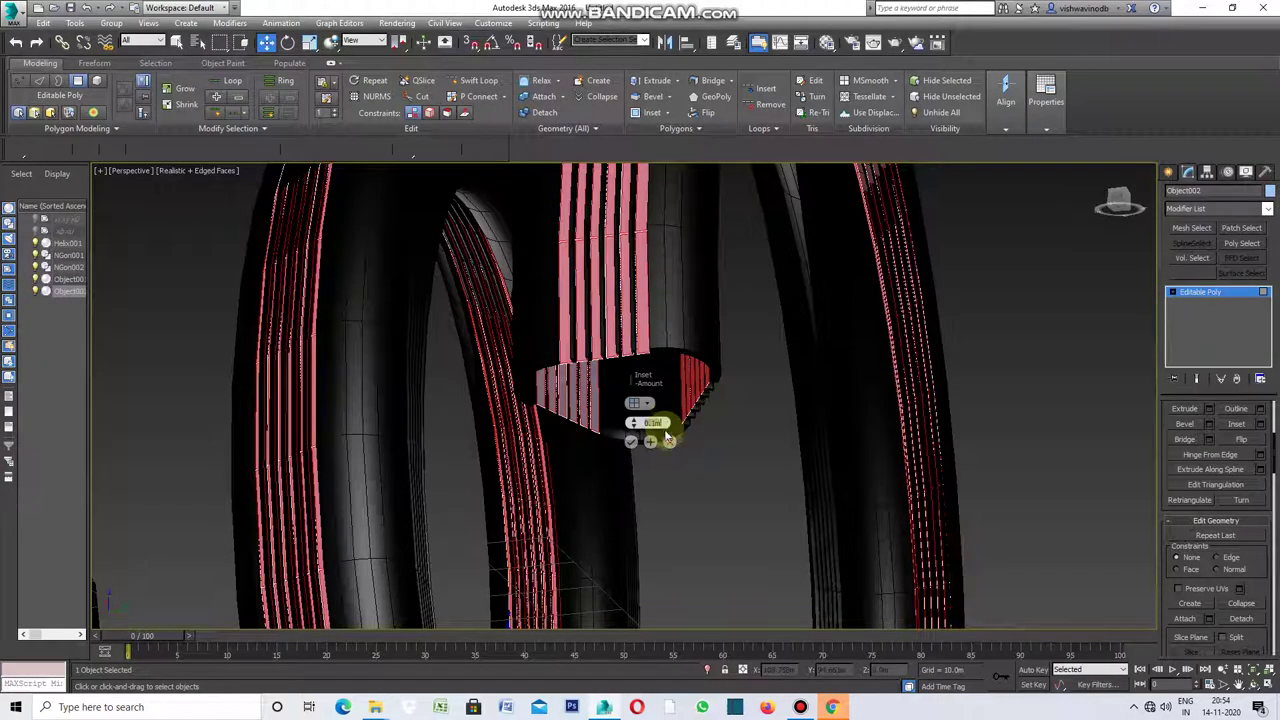
scroll(610, 353, up, 3)
scroll(610, 353, up, 2)
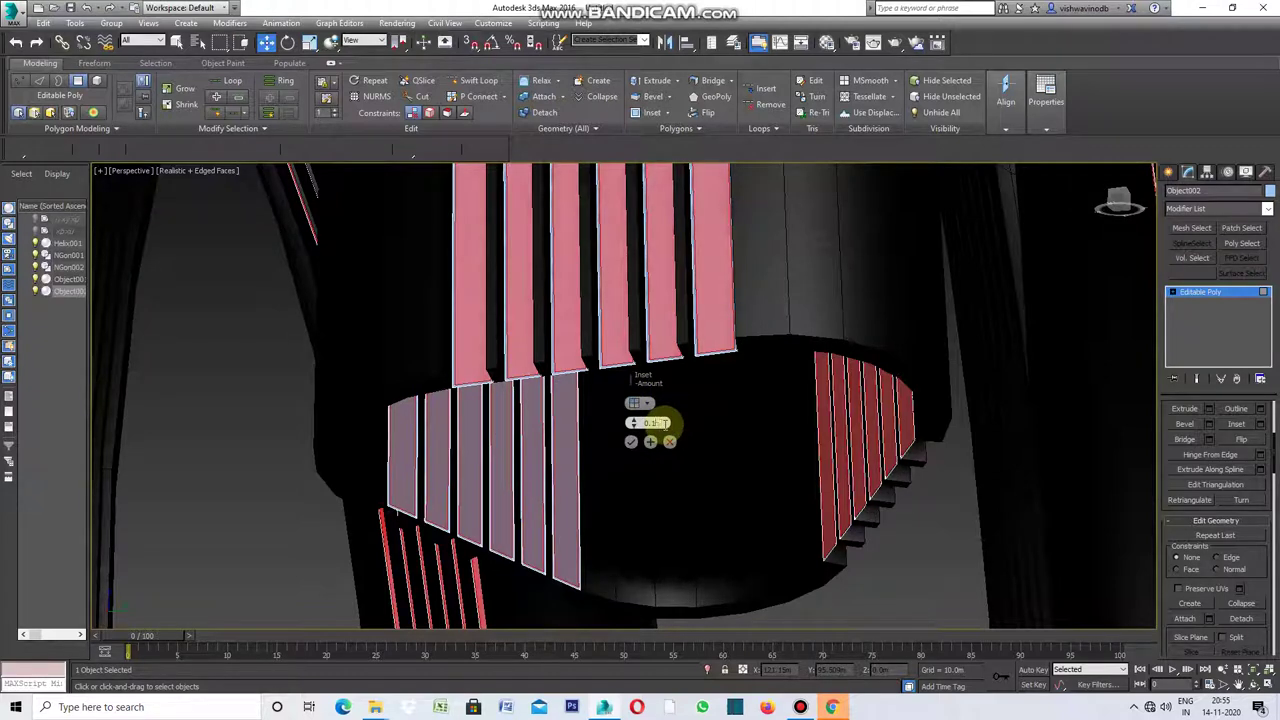
key(Return)
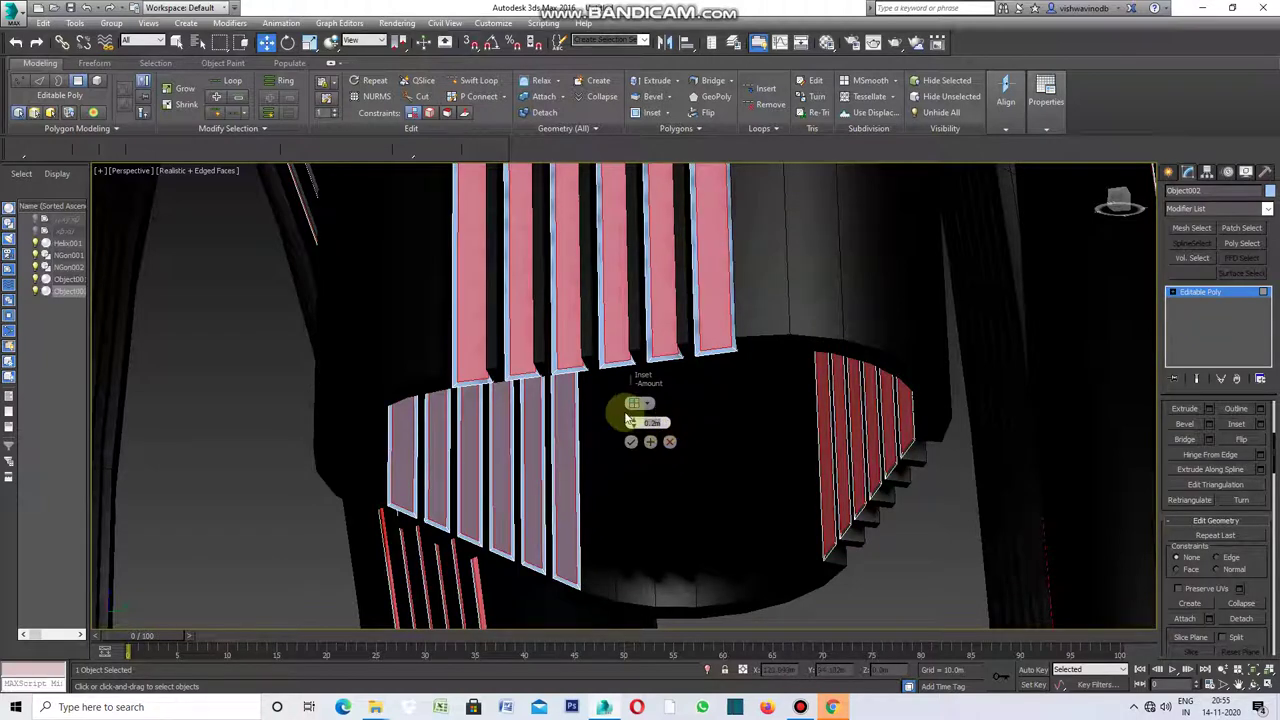
drag(629, 420, 650, 422)
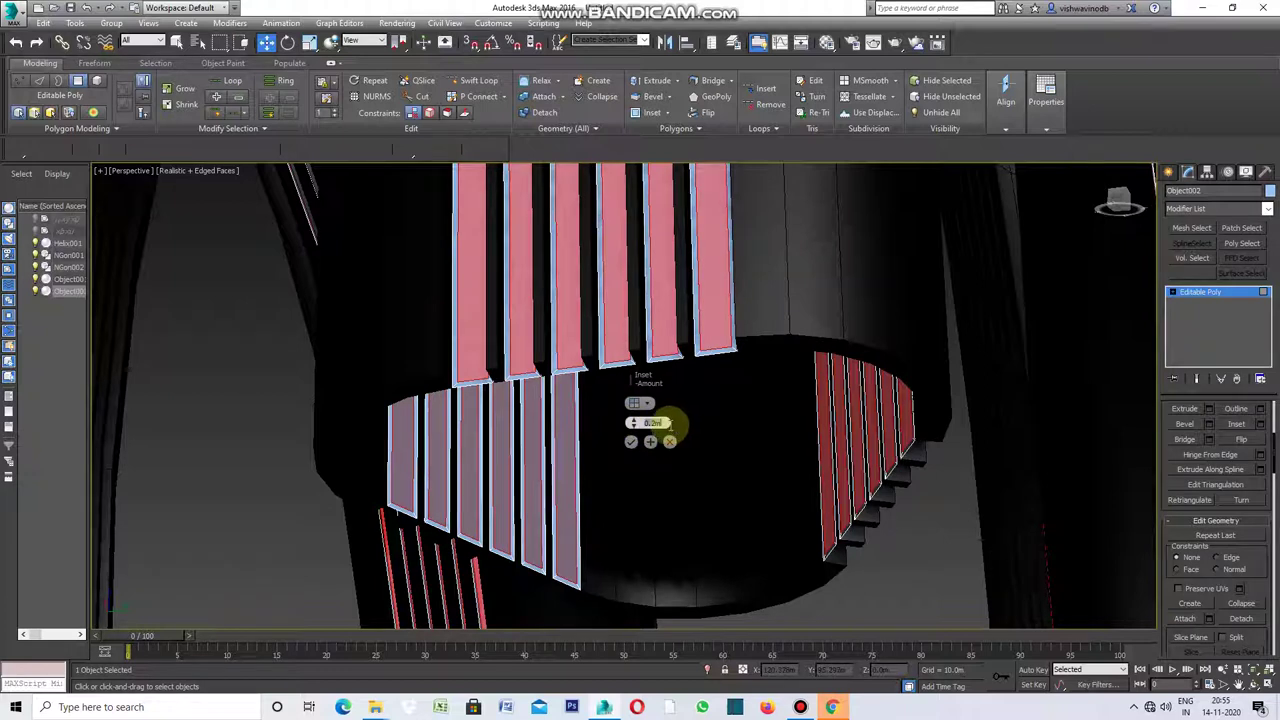
click(660, 421)
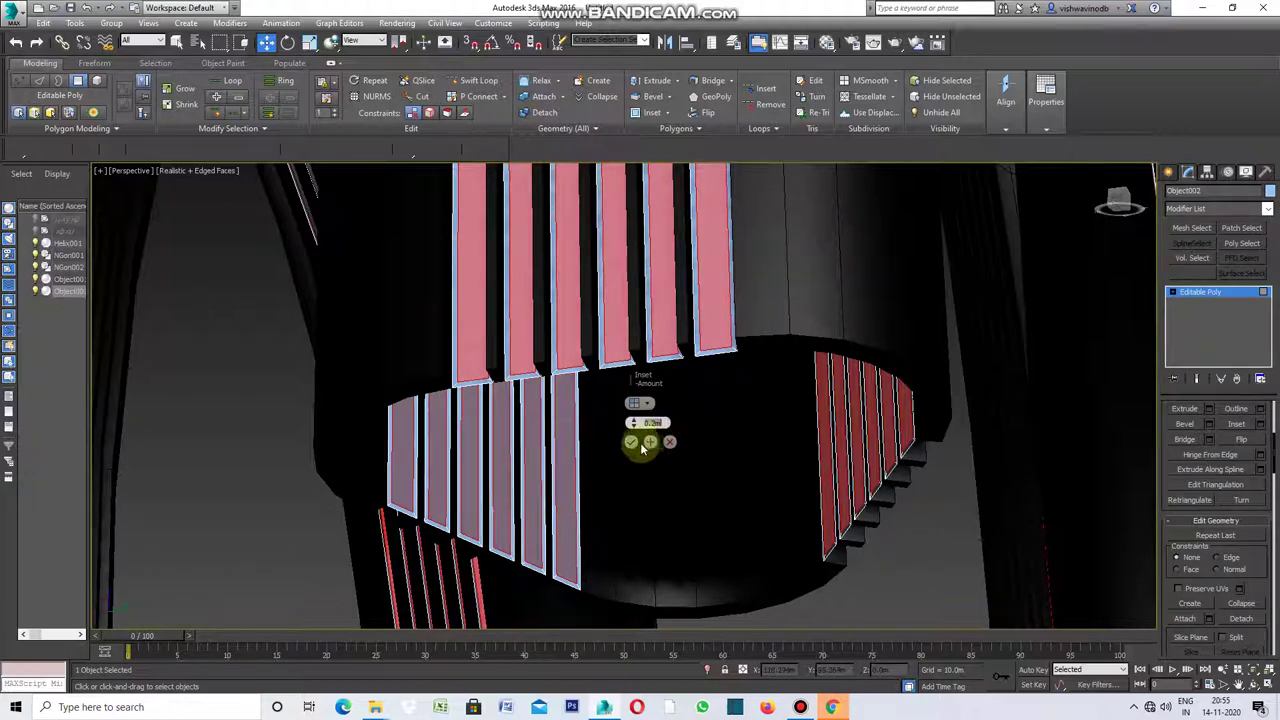
click(632, 443)
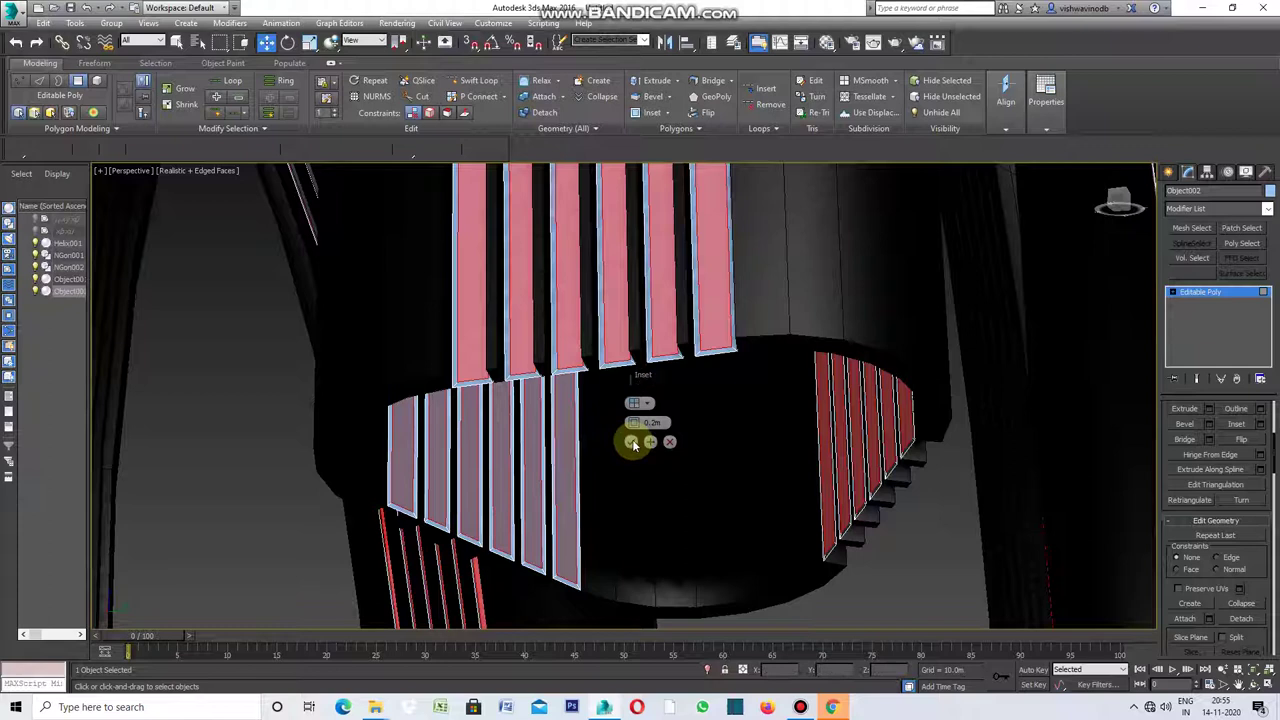
click(632, 443)
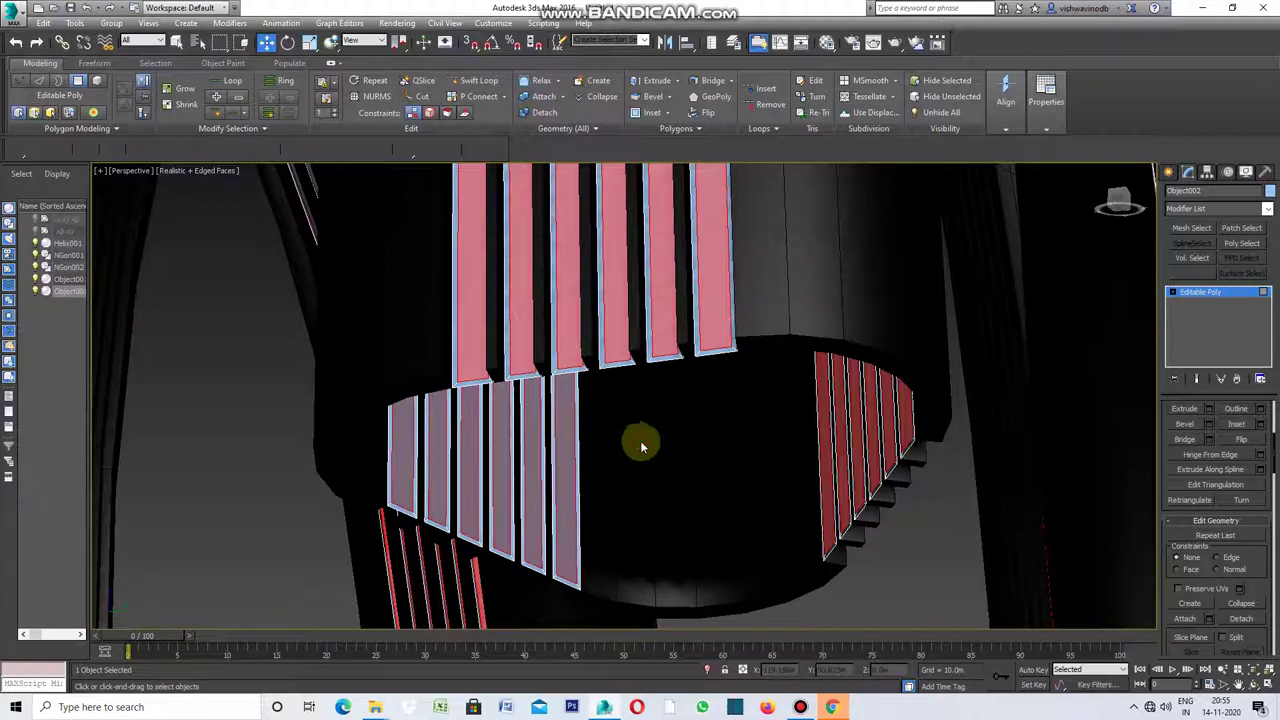
drag(1274, 448, 1276, 487)
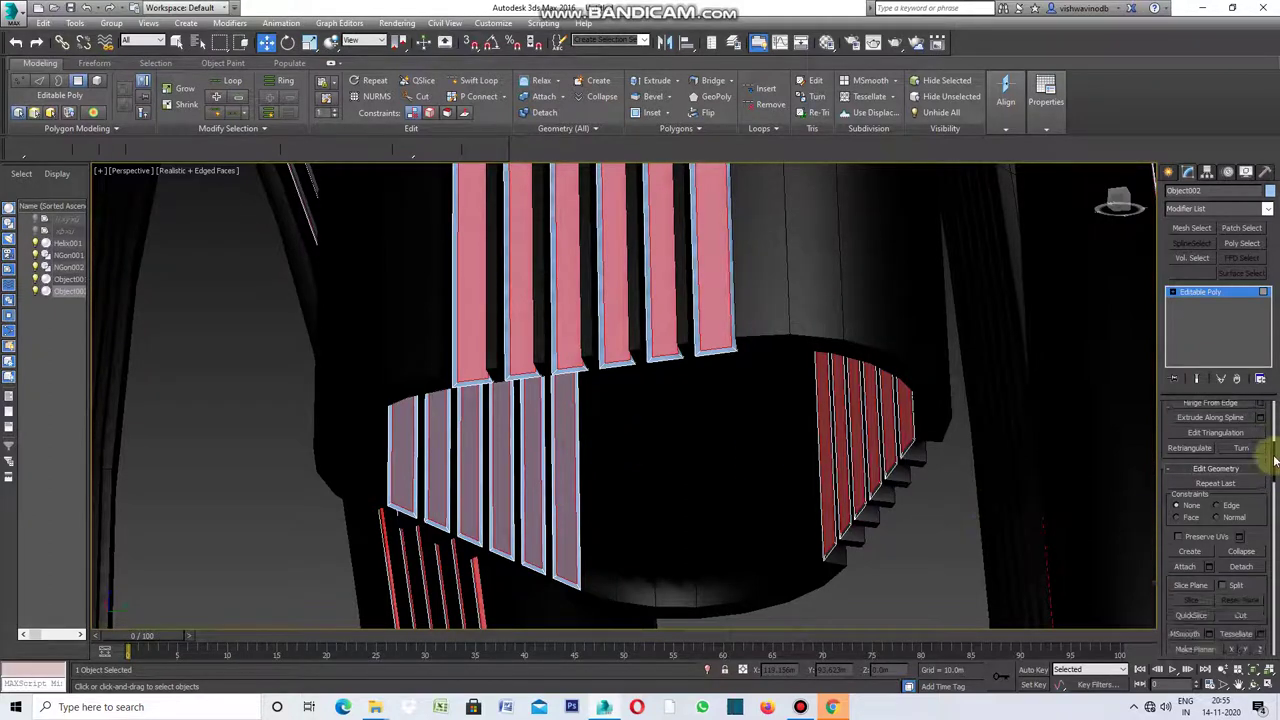
Detach the inset faces as a new object named Object003.
drag(1276, 487, 1270, 463)
click(1254, 446)
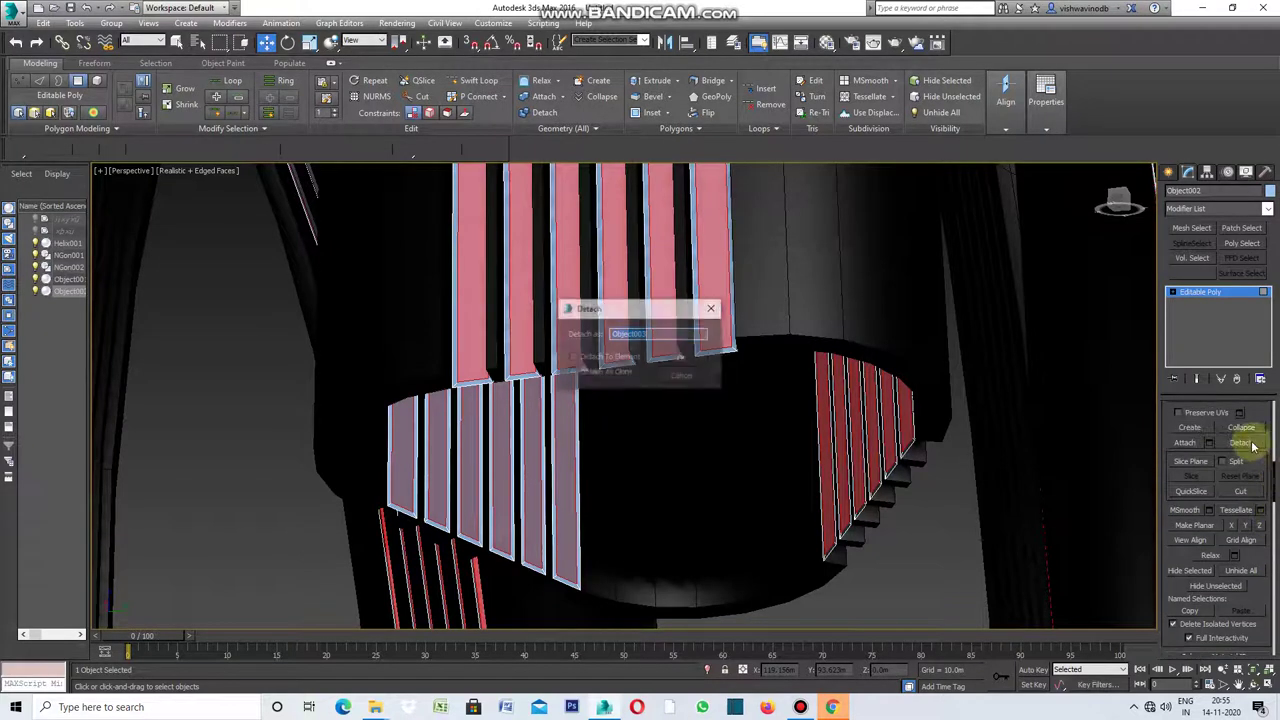
click(682, 359)
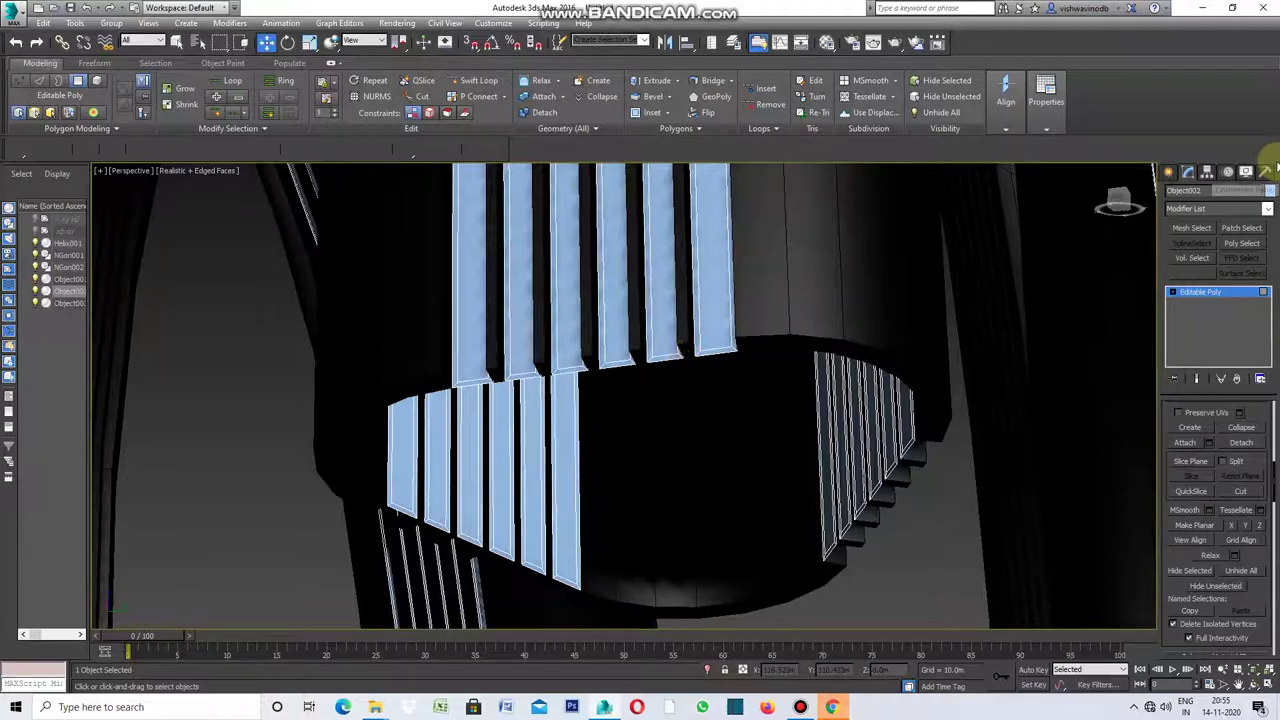
Change the object colour to white.
click(1270, 192)
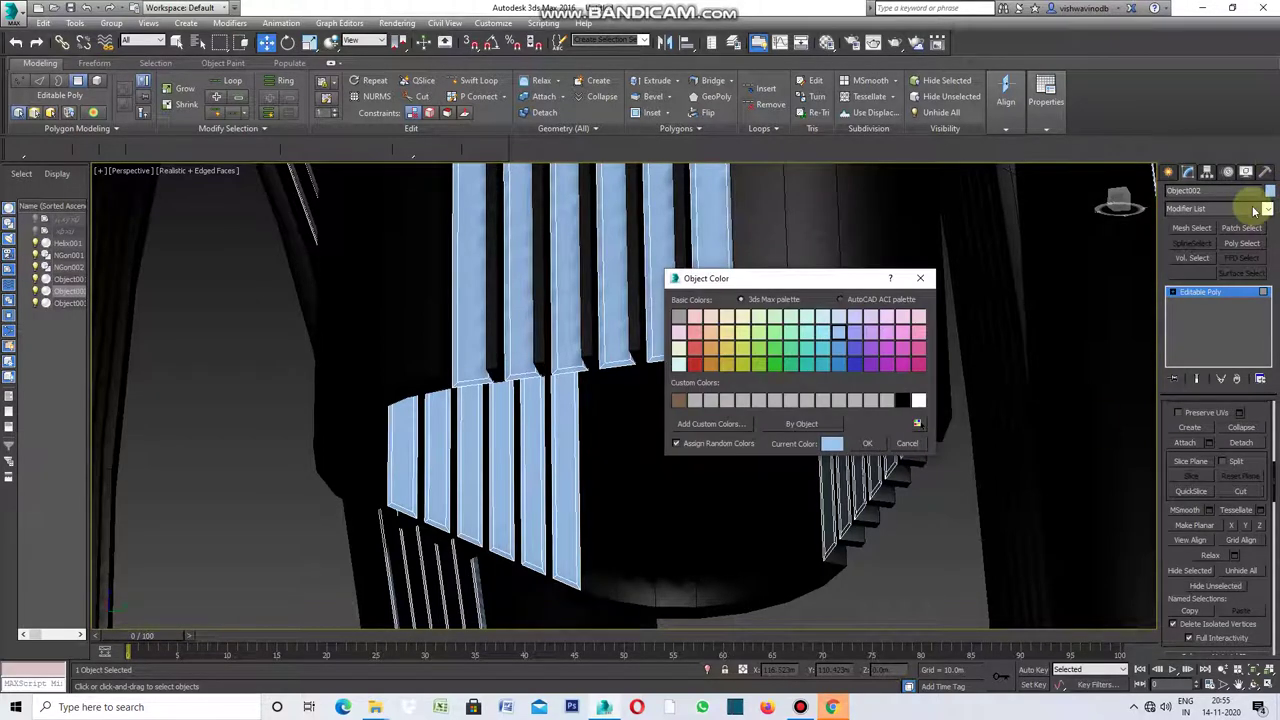
click(919, 401)
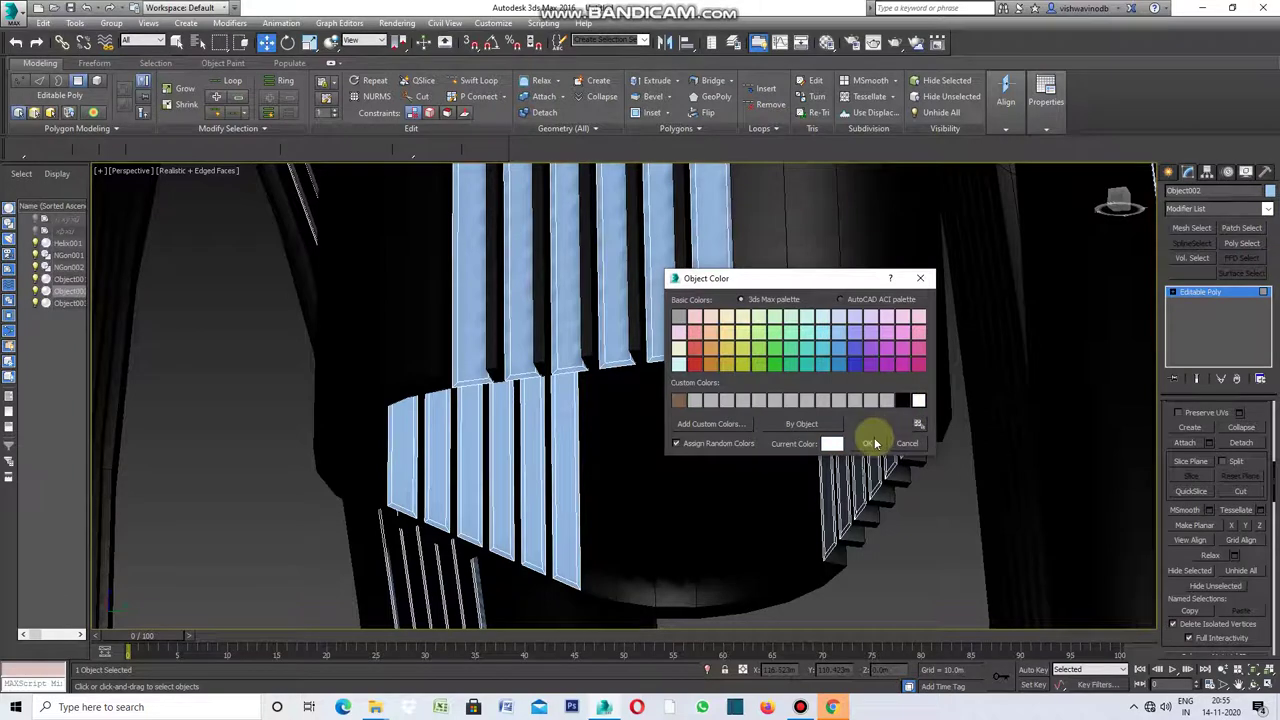
click(870, 443)
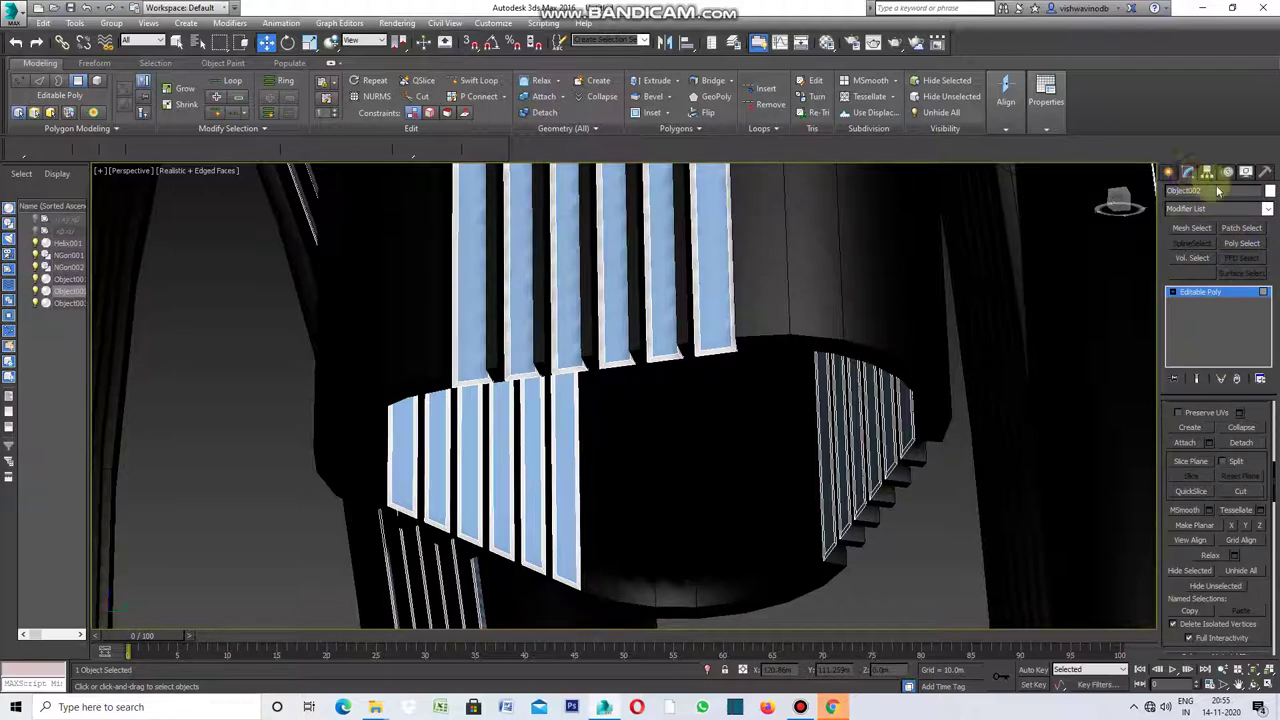
Add a Shell modifier from Parametric Modifiers to the detached panel object.
click(1267, 211)
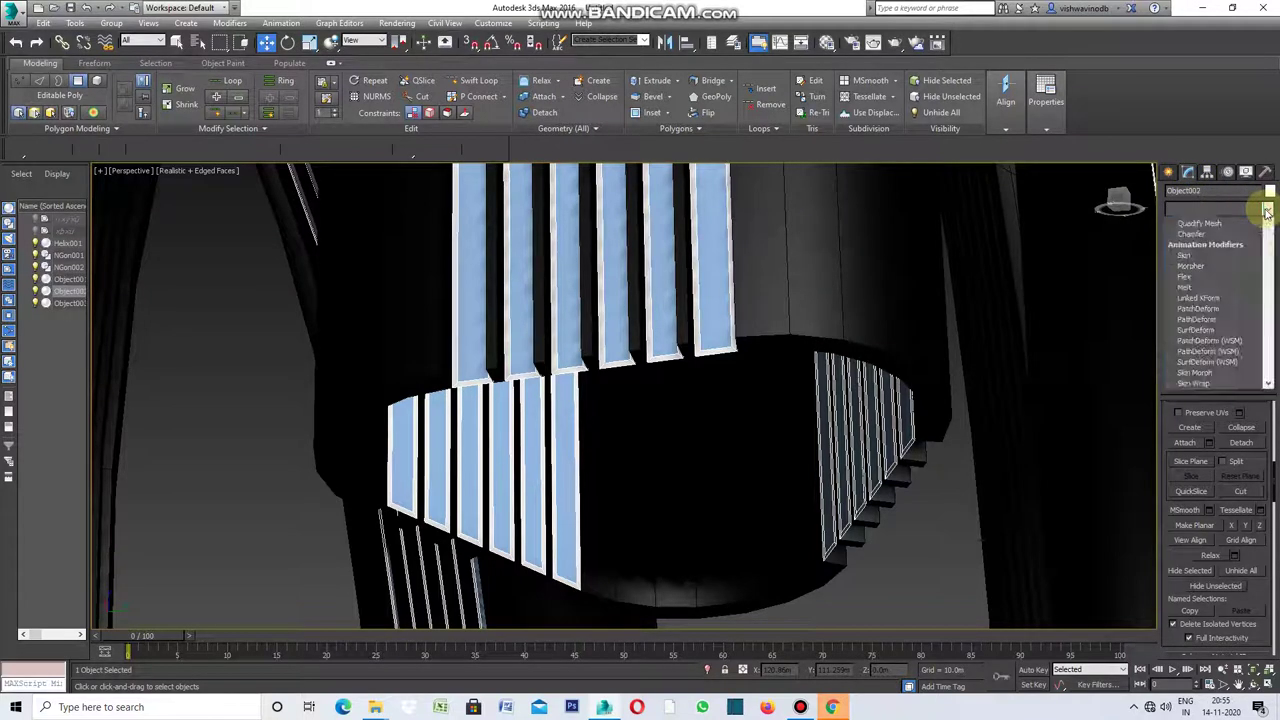
drag(1270, 280, 1267, 471)
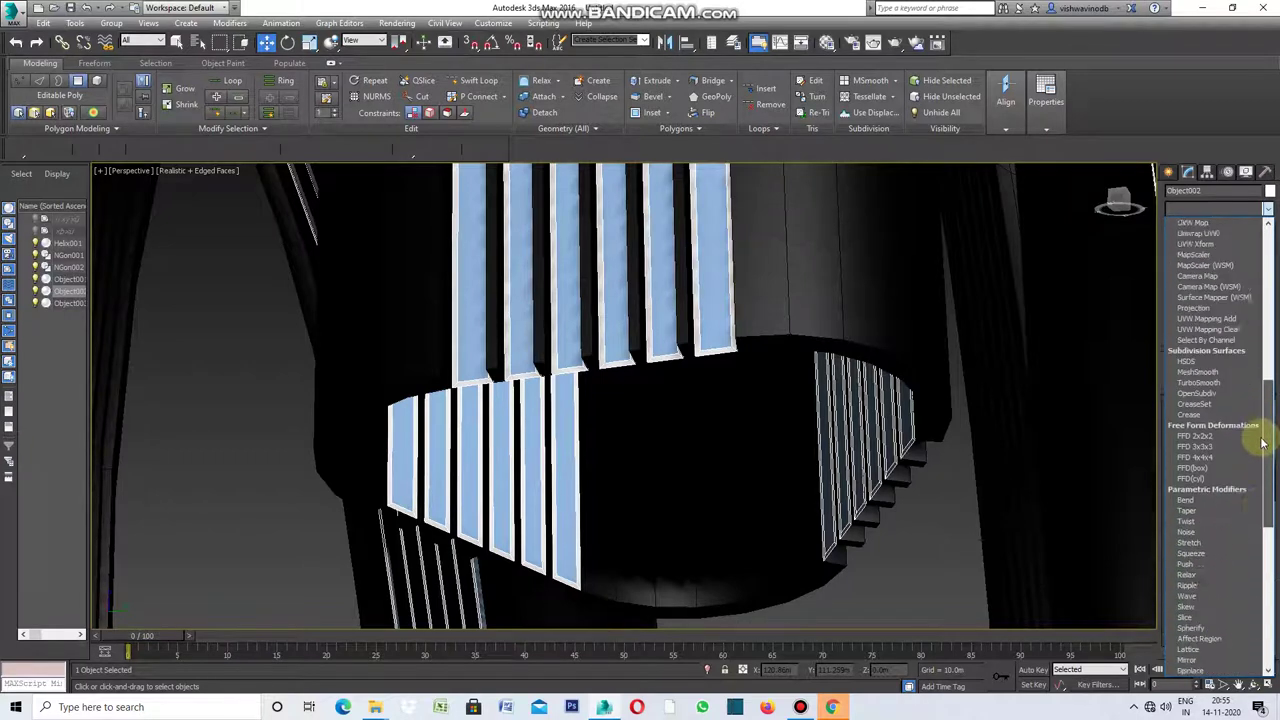
drag(1267, 471, 1270, 486)
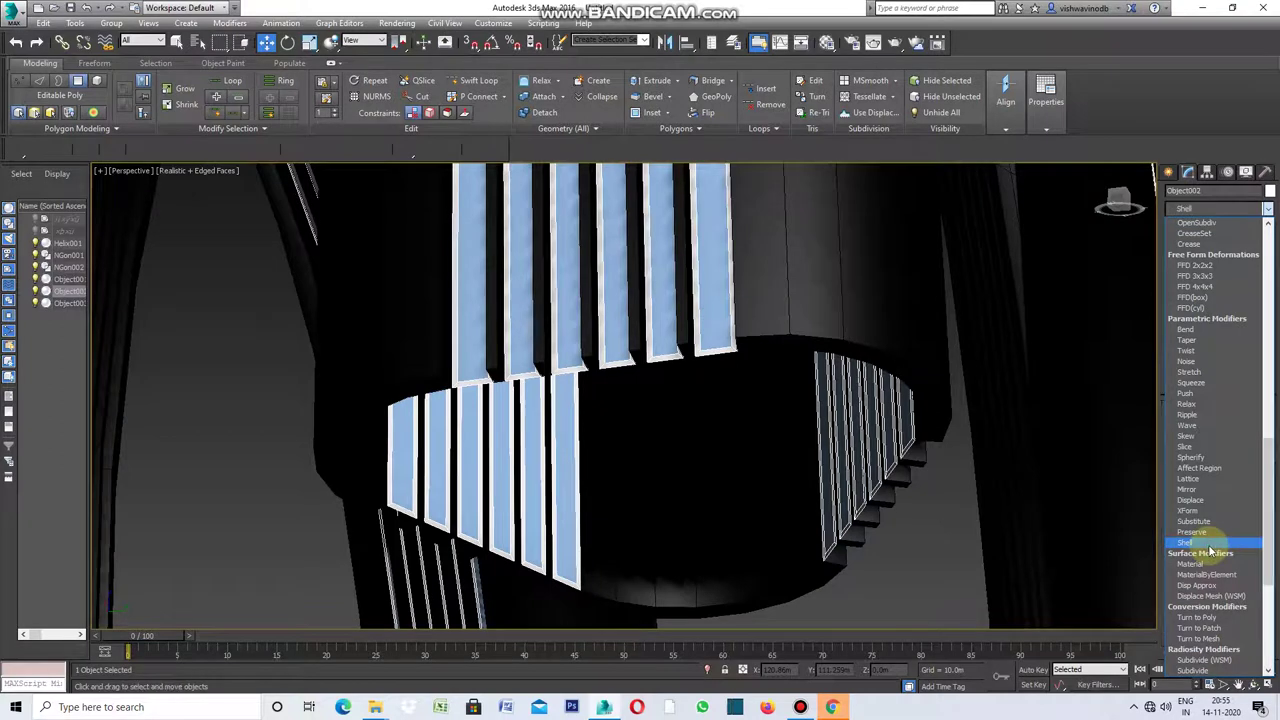
click(1209, 545)
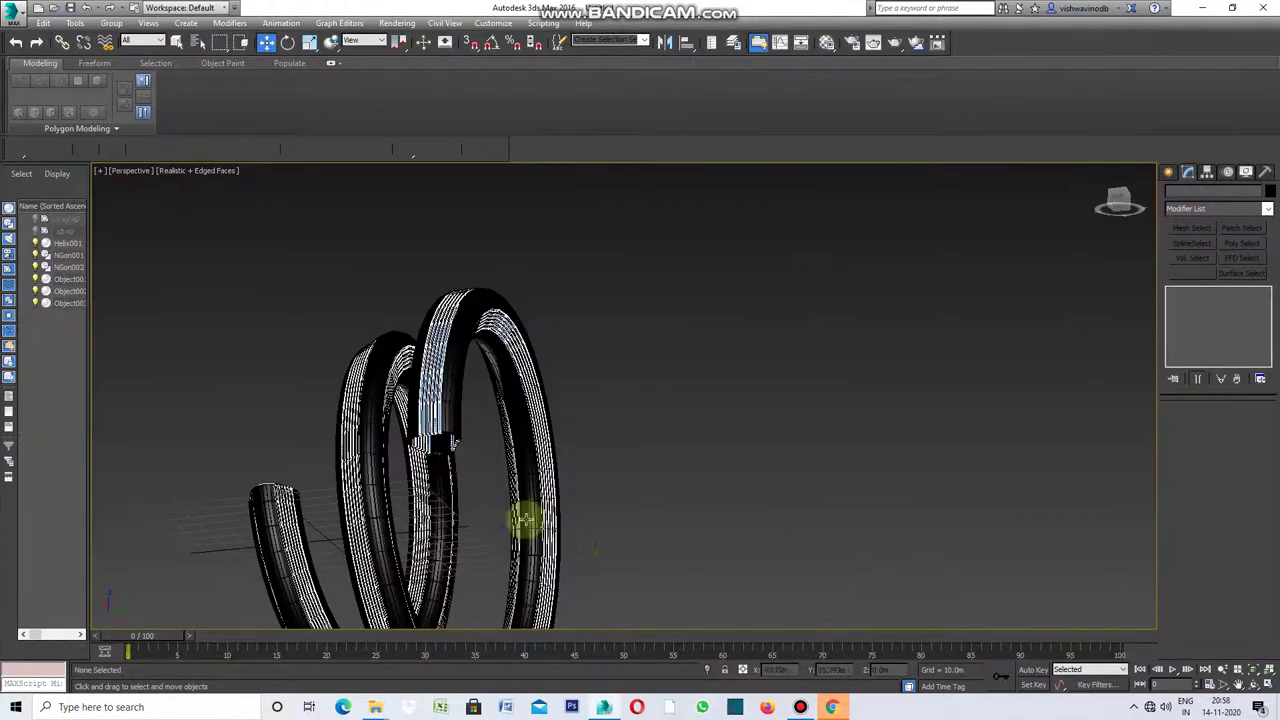
Zoom in on the shelled helix tube for the final render.
scroll(460, 485, up, 2)
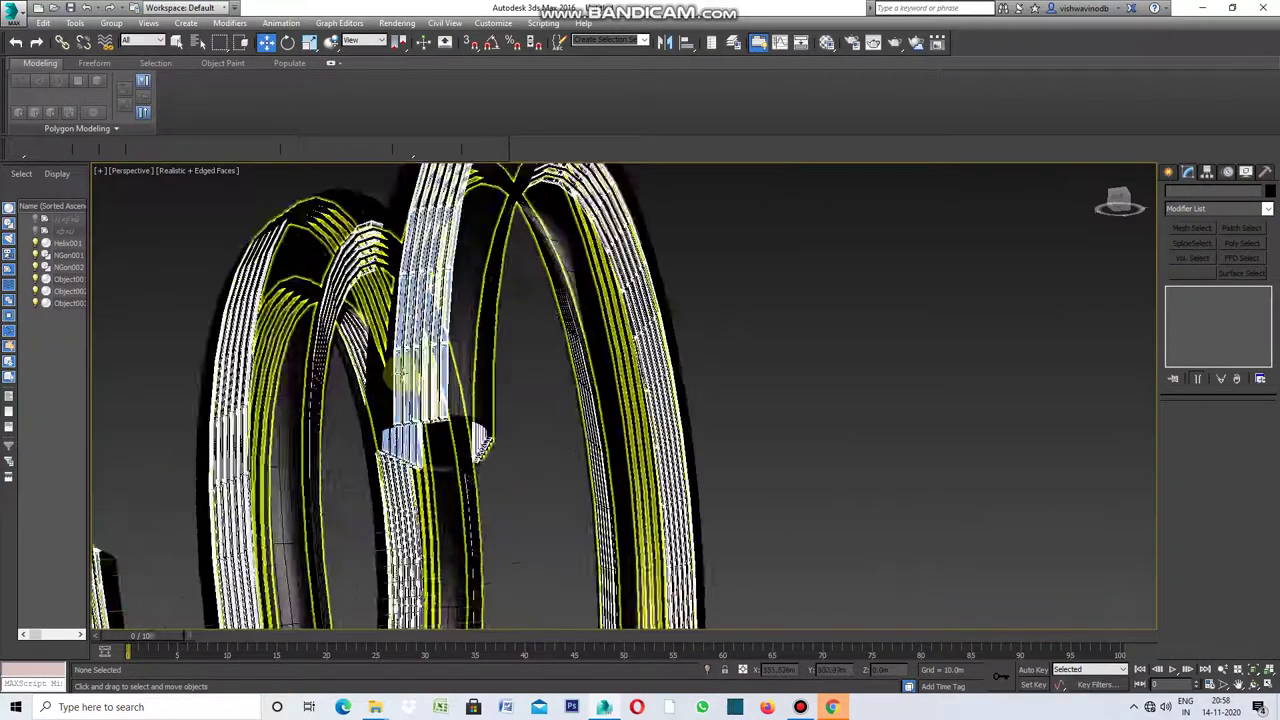
scroll(500, 440, up, 3)
scroll(518, 400, up, 2)
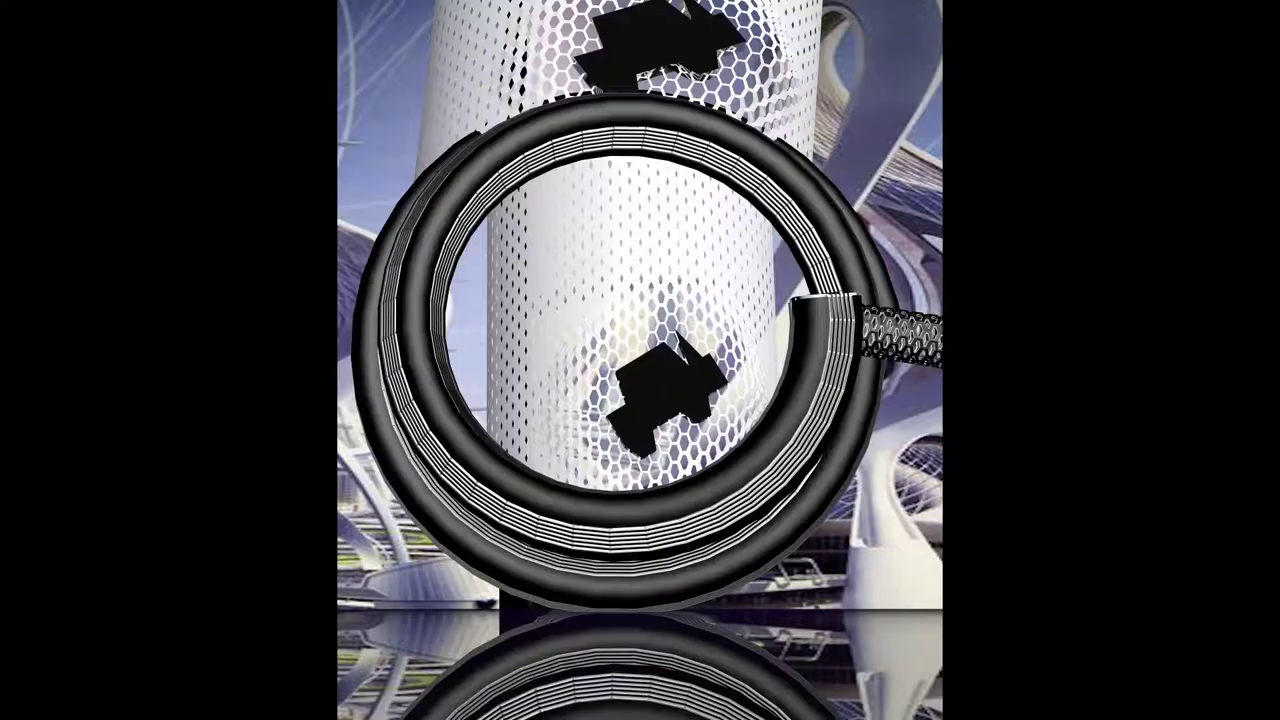